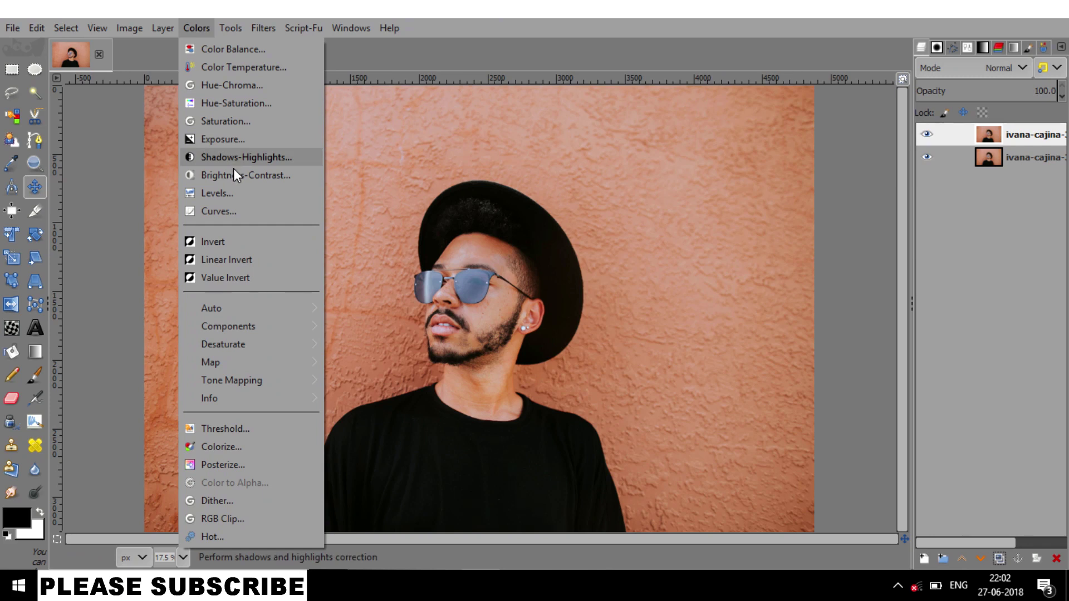
# Darken the top layer's midtones with Levels, setting the input gamma to 0.56.
pyautogui.click(236, 193)
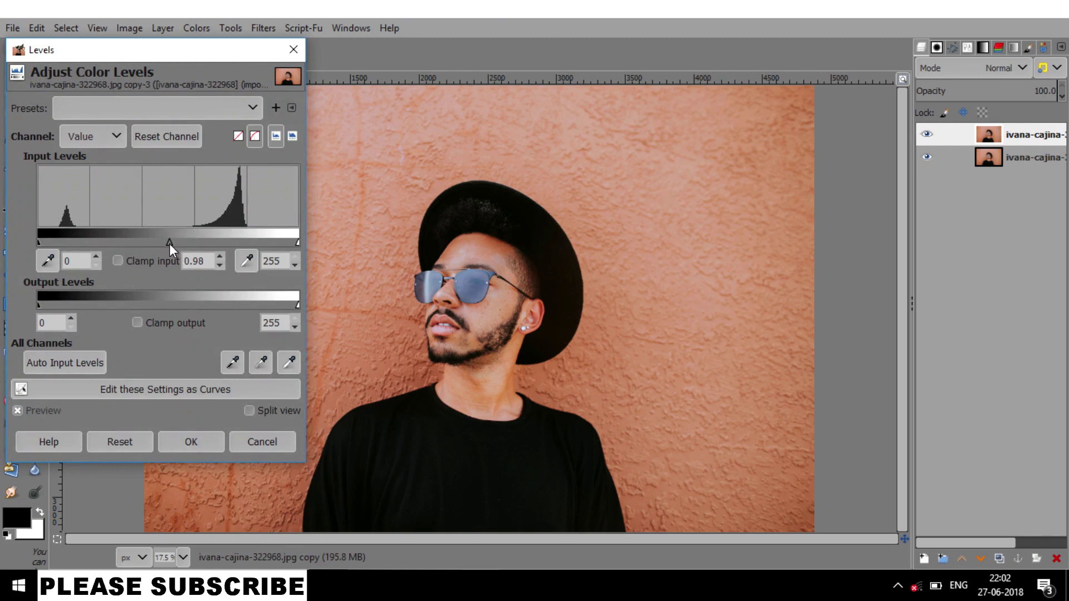
pyautogui.moveTo(169, 242); pyautogui.dragTo(201, 245)
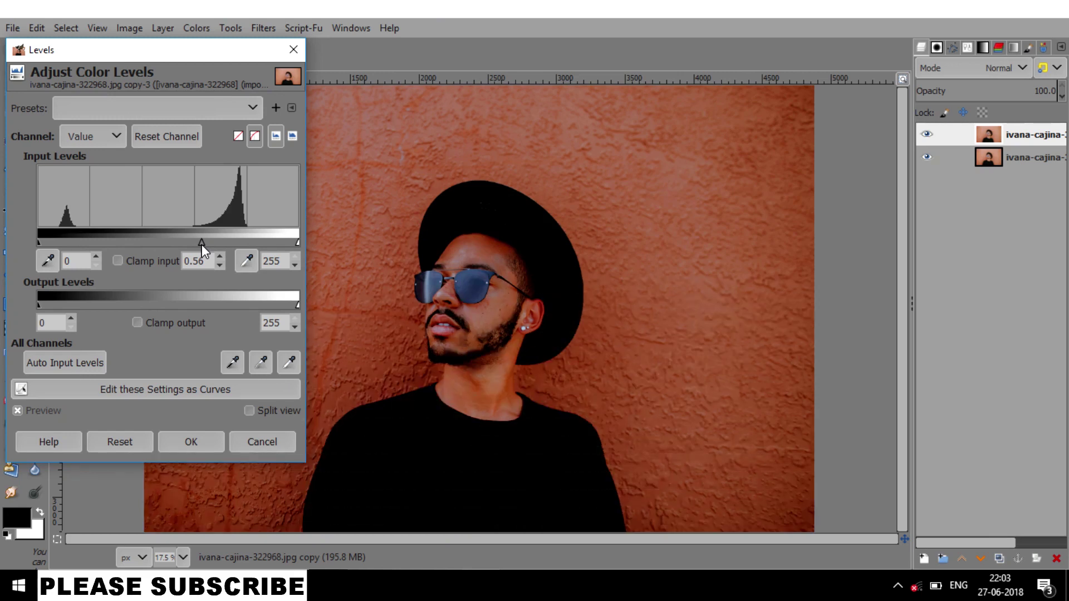
pyautogui.click(192, 442)
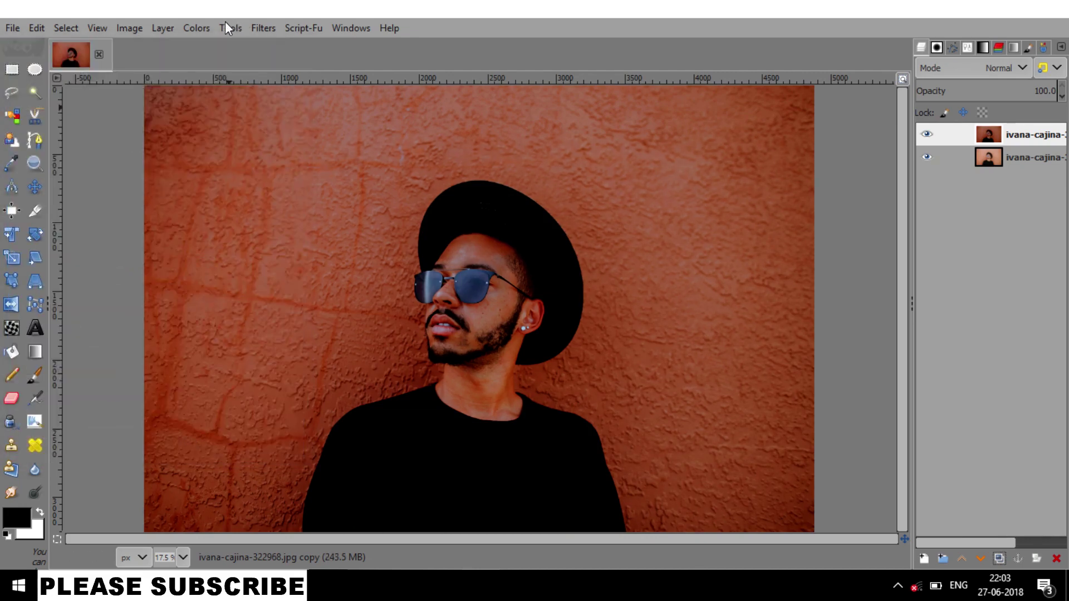
# Desaturate the top layer using the Luminance mode.
pyautogui.click(203, 29)
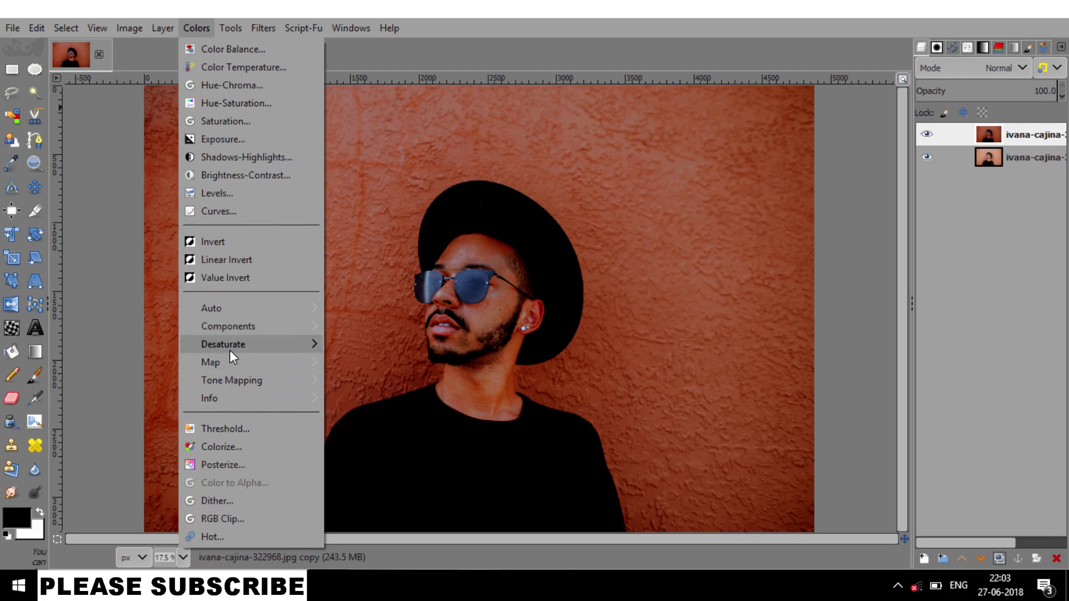
pyautogui.moveTo(287, 346)
pyautogui.click(395, 369)
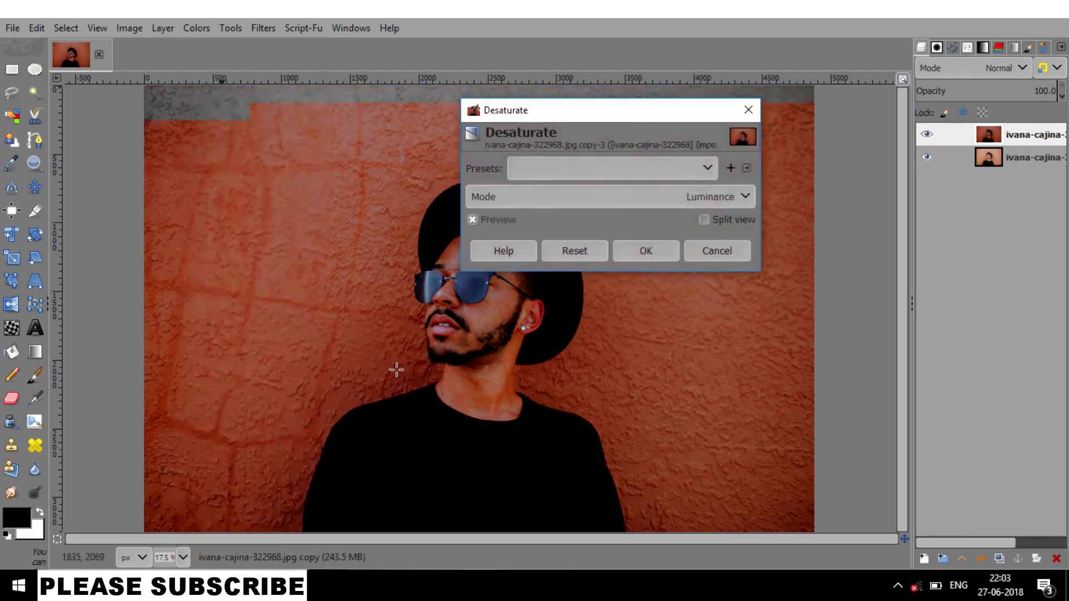
pyautogui.click(659, 249)
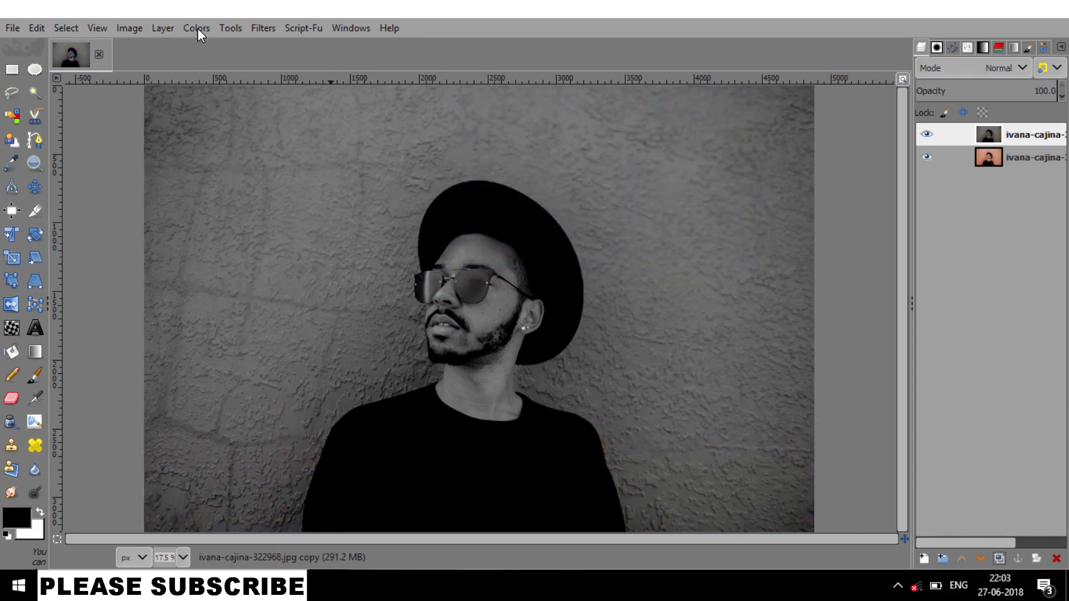
# Apply a Threshold to the top layer with the low value at 28 and the high value at 255.
pyautogui.click(200, 31)
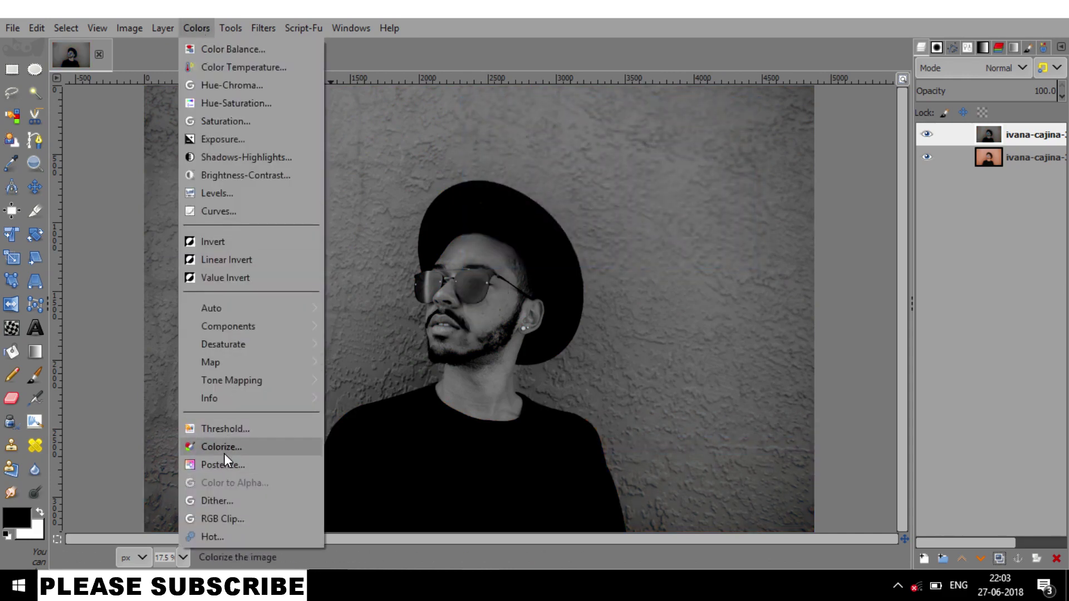
pyautogui.click(225, 430)
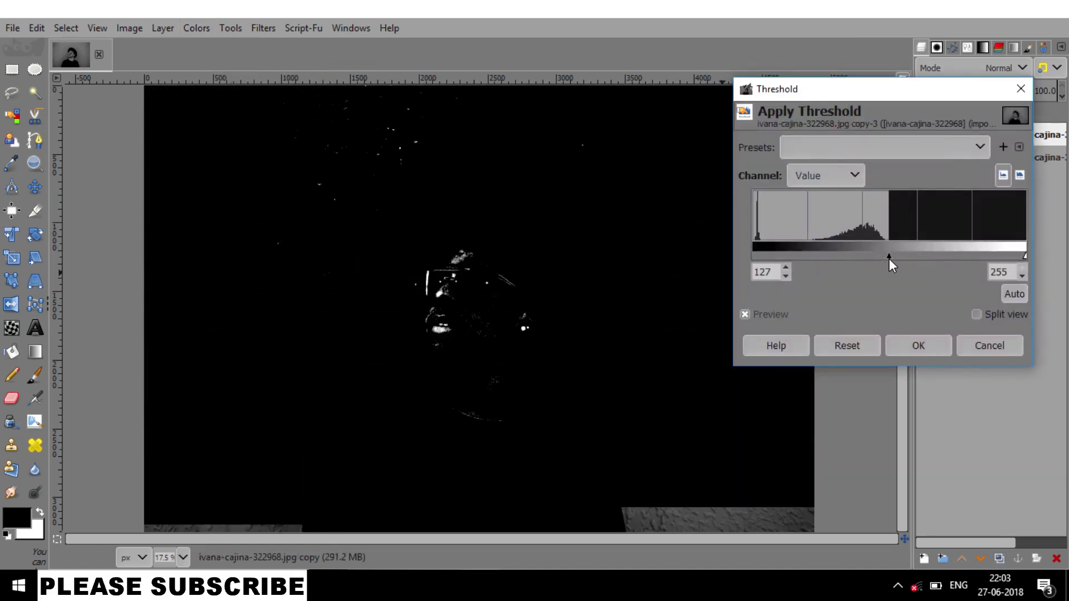
pyautogui.moveTo(888, 259); pyautogui.dragTo(773, 266)
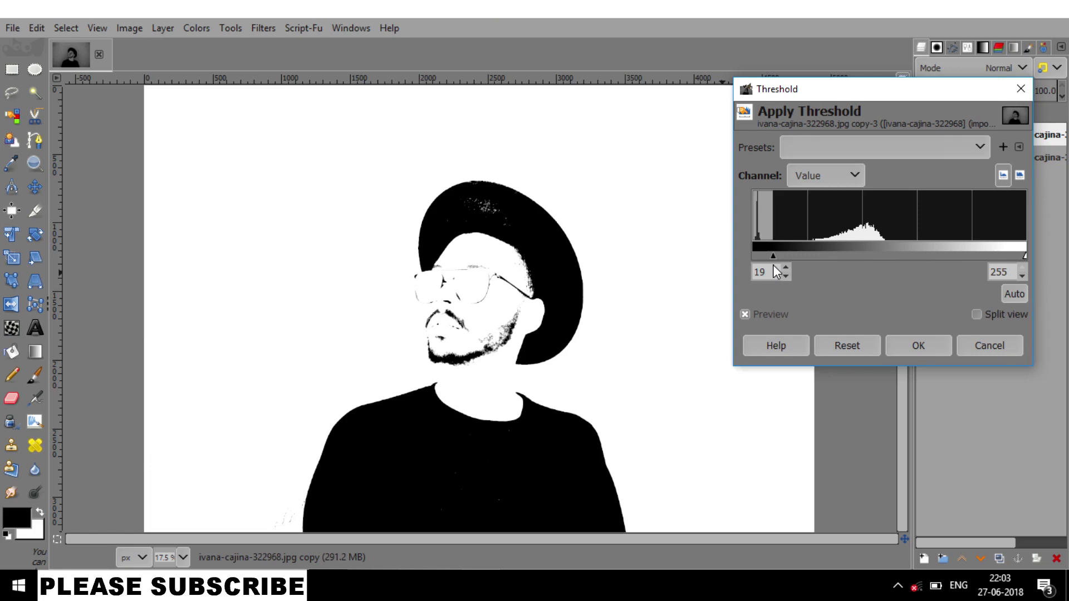
pyautogui.moveTo(773, 265); pyautogui.dragTo(774, 265)
pyautogui.moveTo(774, 254); pyautogui.dragTo(782, 255)
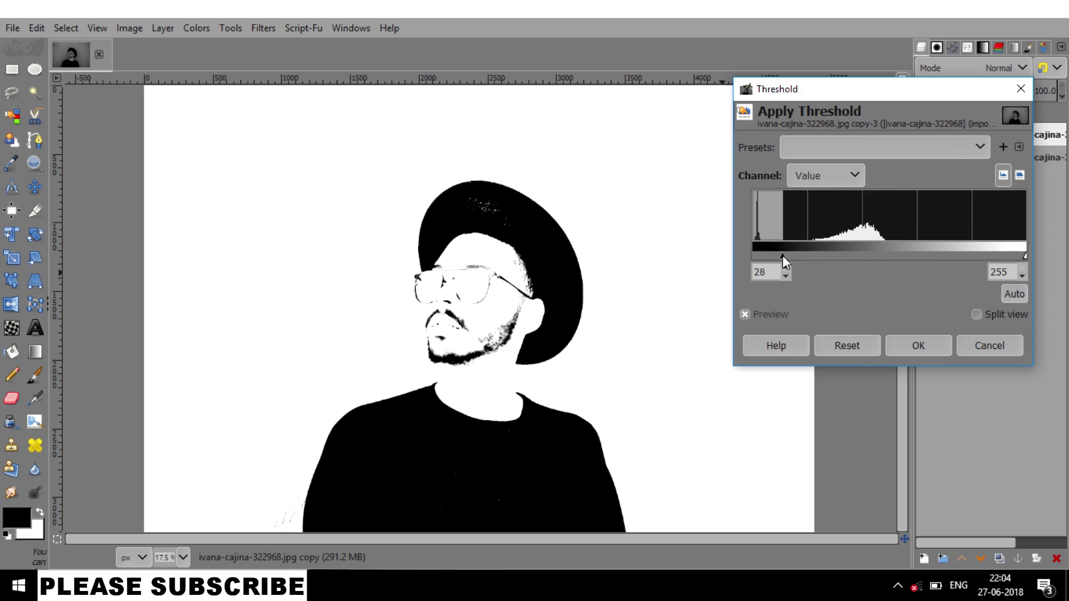
pyautogui.click(899, 348)
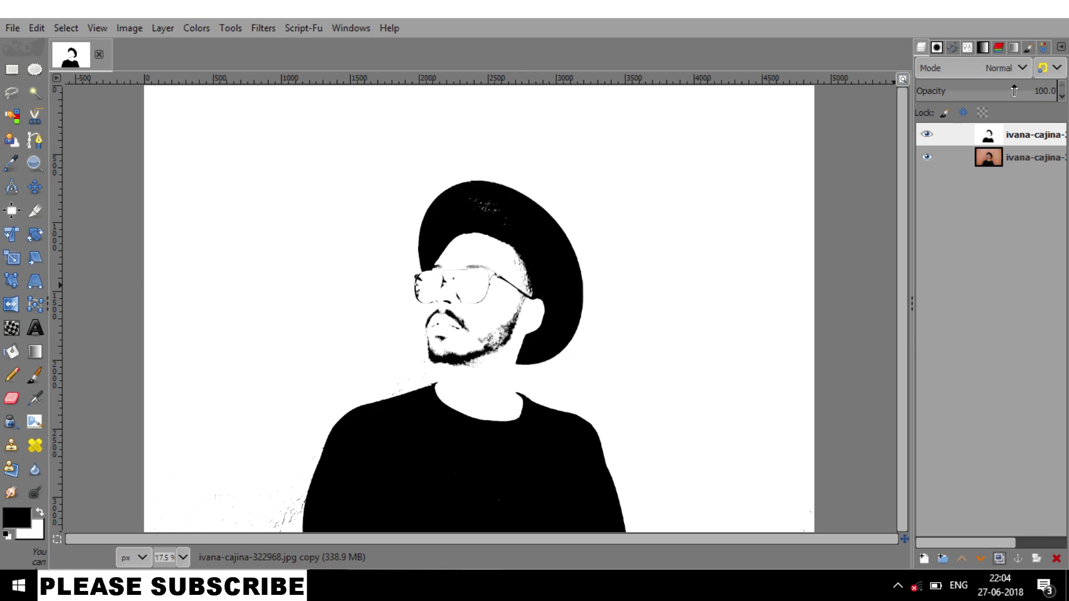
# Lower the black-and-white layer's opacity to 16.5 and activate the Paintbrush for tracing around the chin and neck.
pyautogui.moveTo(1015, 91); pyautogui.dragTo(988, 91)
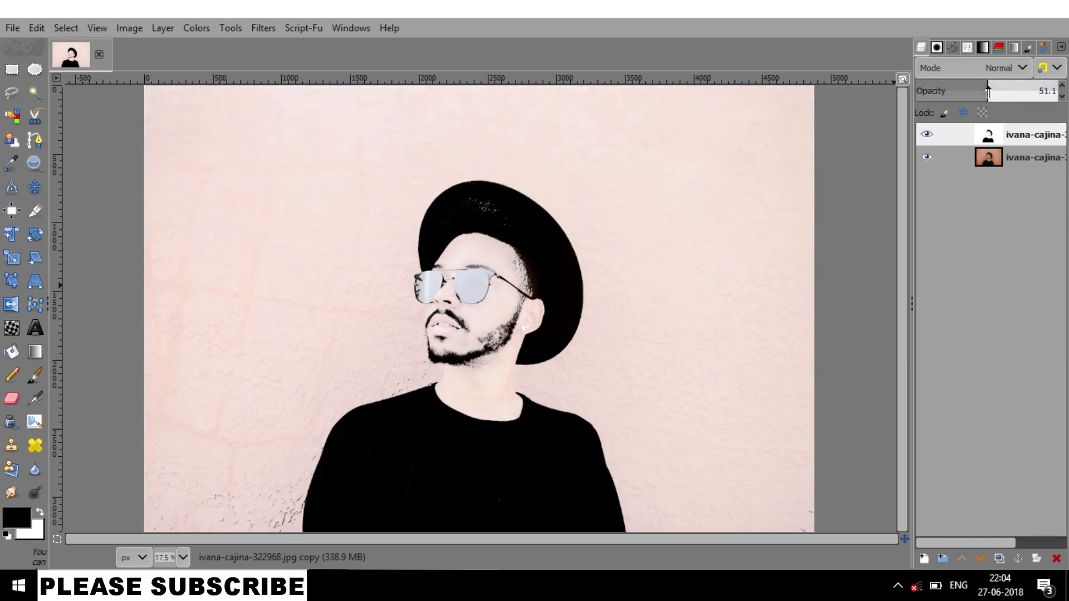
pyautogui.click(36, 379)
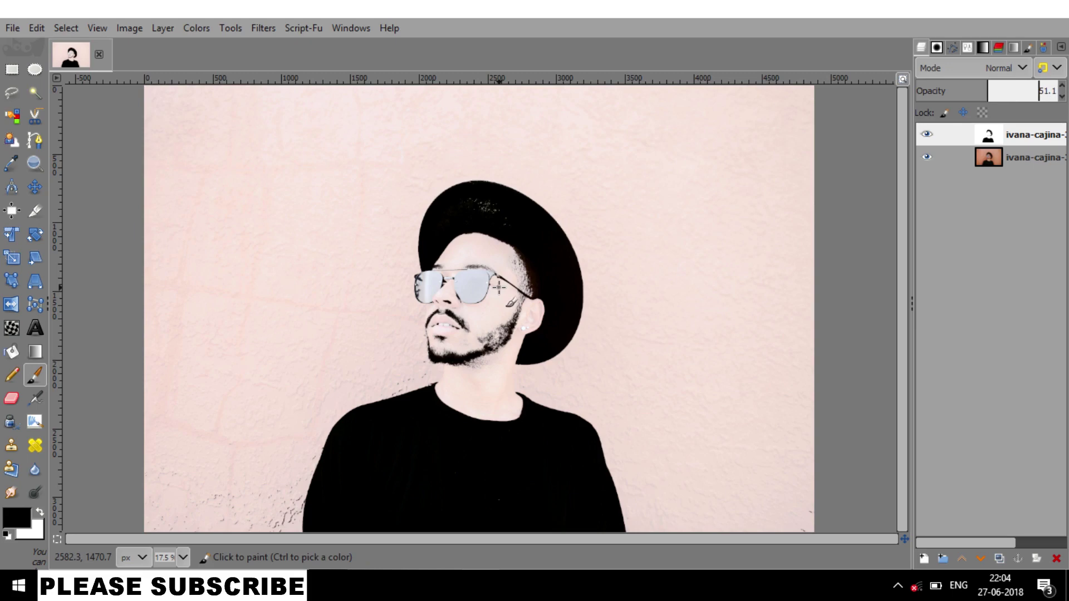
pyautogui.scroll(5, 442, 379)
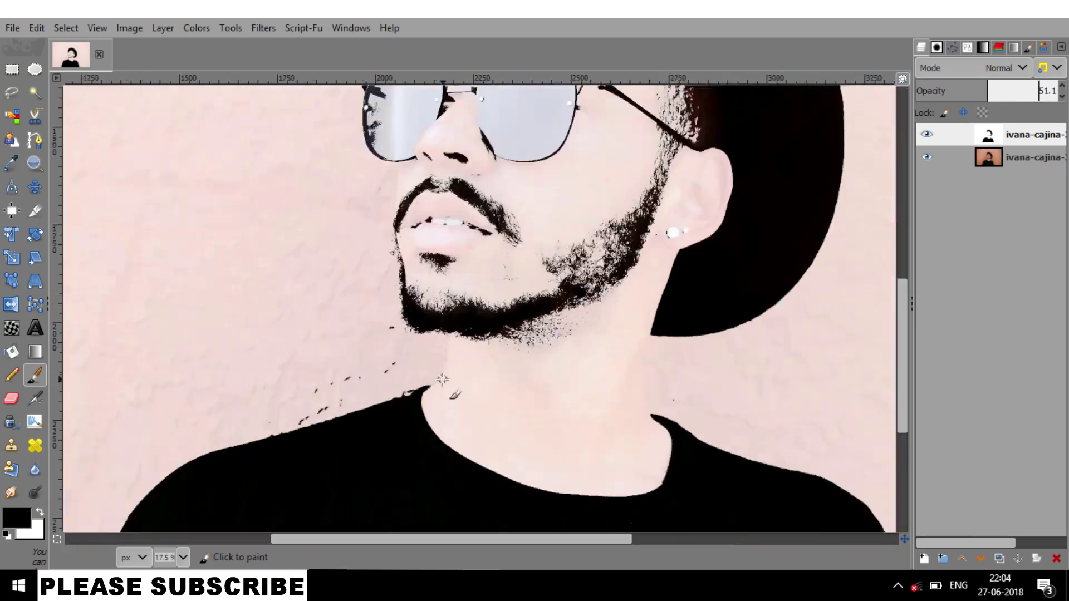
pyautogui.scroll(2, 442, 379)
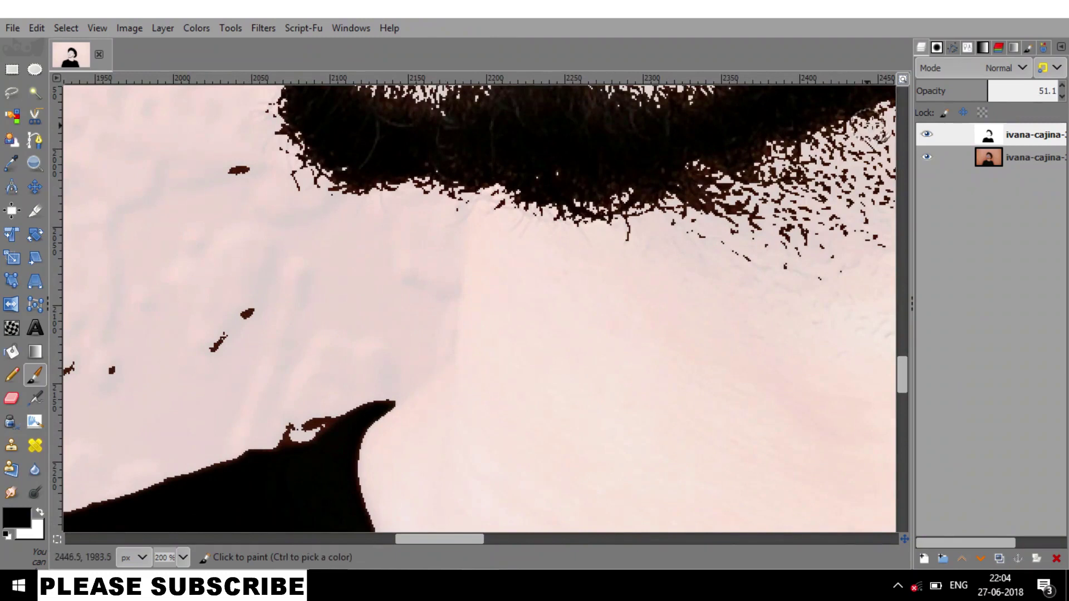
pyautogui.click(937, 90)
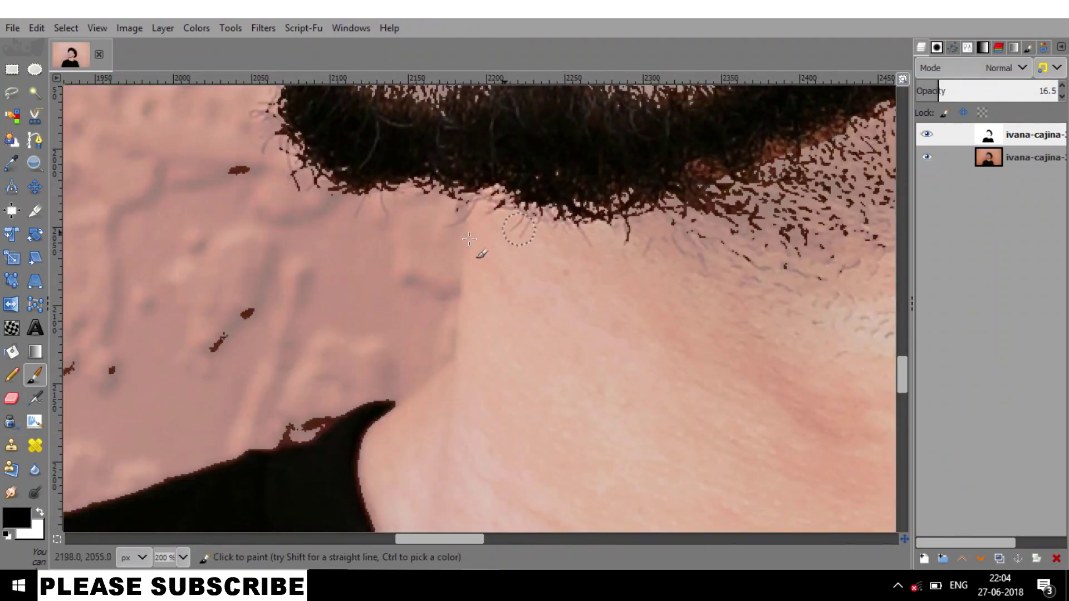
# Paint black strokes along the left edge of the neck, from the beard down to the shirt collar.
pyautogui.moveTo(491, 181); pyautogui.dragTo(481, 249)
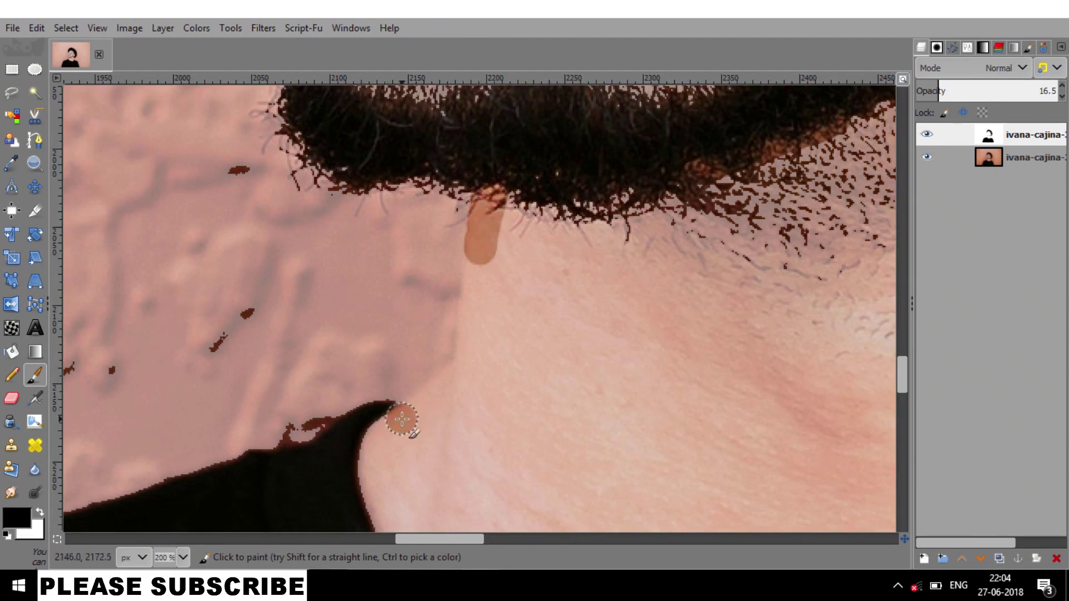
pyautogui.moveTo(402, 419); pyautogui.dragTo(503, 339)
pyautogui.moveTo(481, 250); pyautogui.dragTo(490, 416)
# Trace the left edge of the face in black, from the beard up past the mouth to the sunglasses.
pyautogui.scroll(5, 588, 282)
pyautogui.moveTo(280, 110)
pyautogui.mouseDown()
pyautogui.moveTo(273, 183)
pyautogui.moveTo(304, 335)
pyautogui.mouseUp()
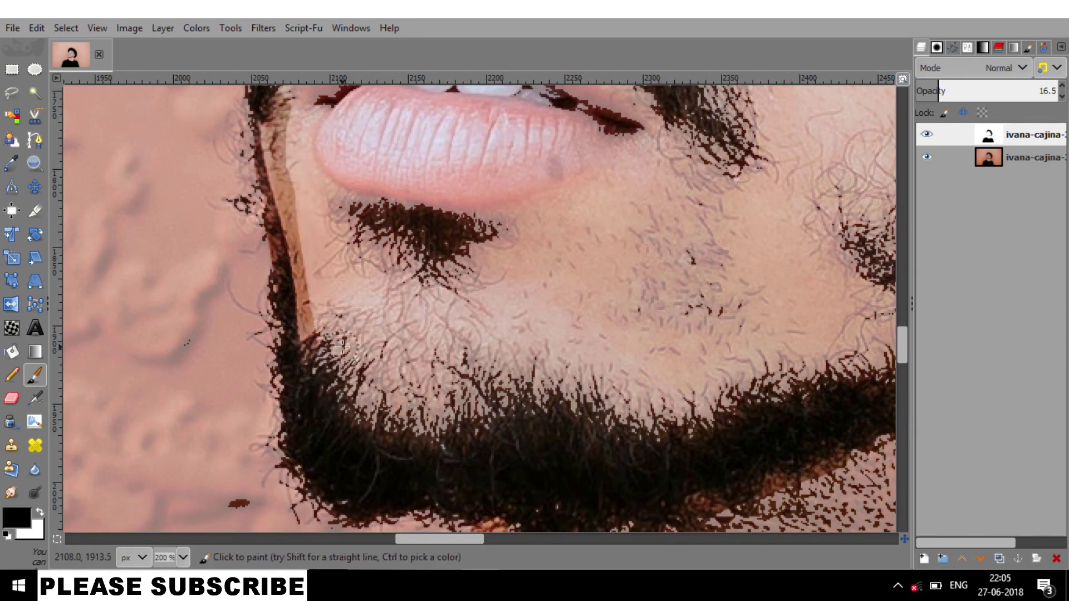
pyautogui.scroll(5, 342, 347)
pyautogui.moveTo(285, 157); pyautogui.dragTo(273, 269)
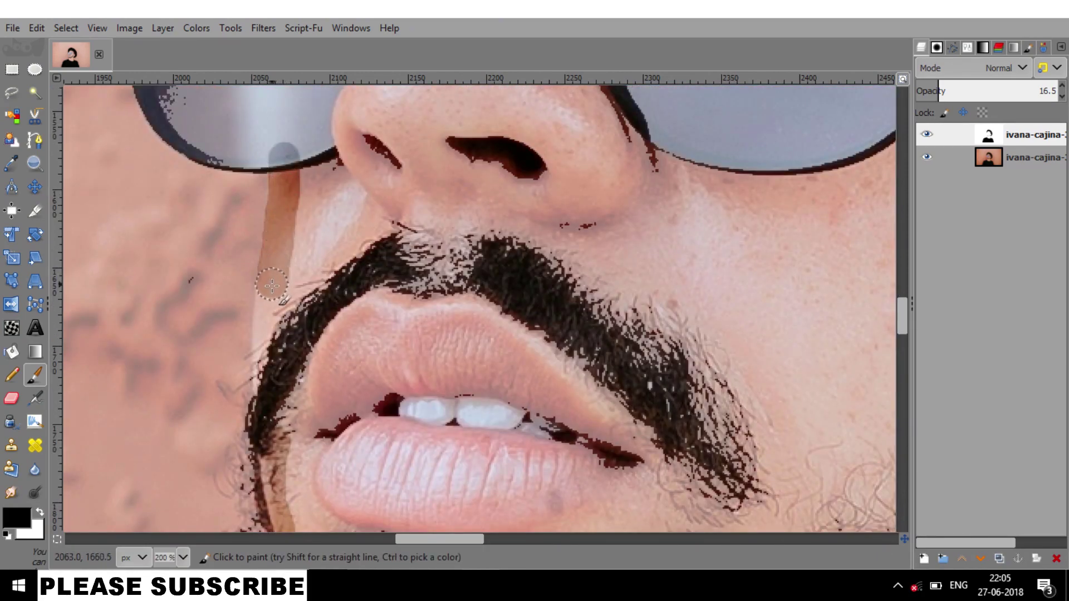
pyautogui.moveTo(267, 314); pyautogui.dragTo(277, 445)
# Paint black along the bottom, outer and top rim of the left sunglasses lens.
pyautogui.scroll(5, 278, 445)
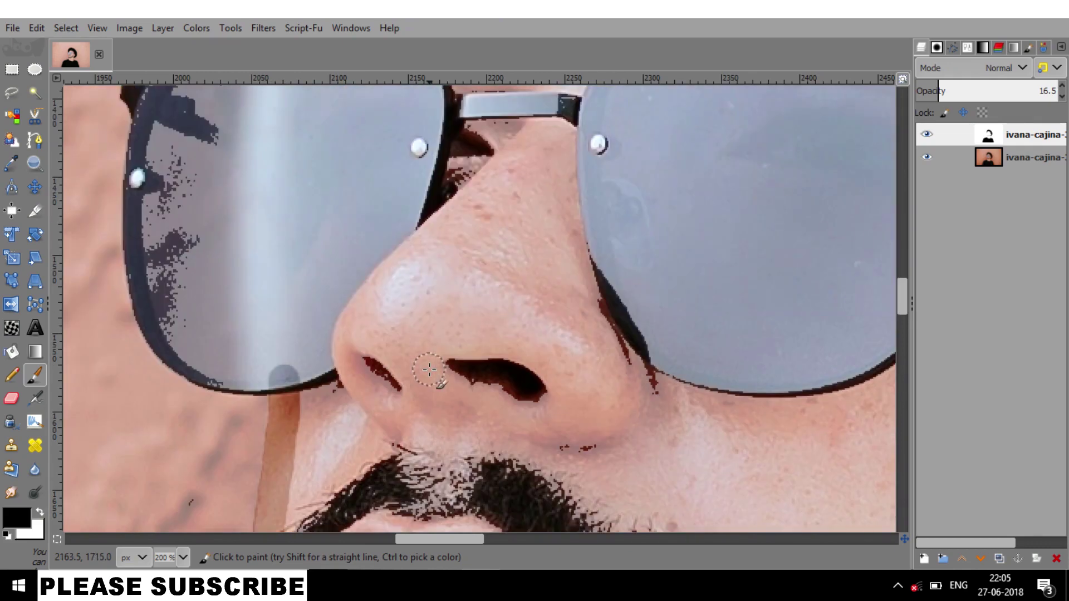
pyautogui.moveTo(220, 381); pyautogui.dragTo(142, 284)
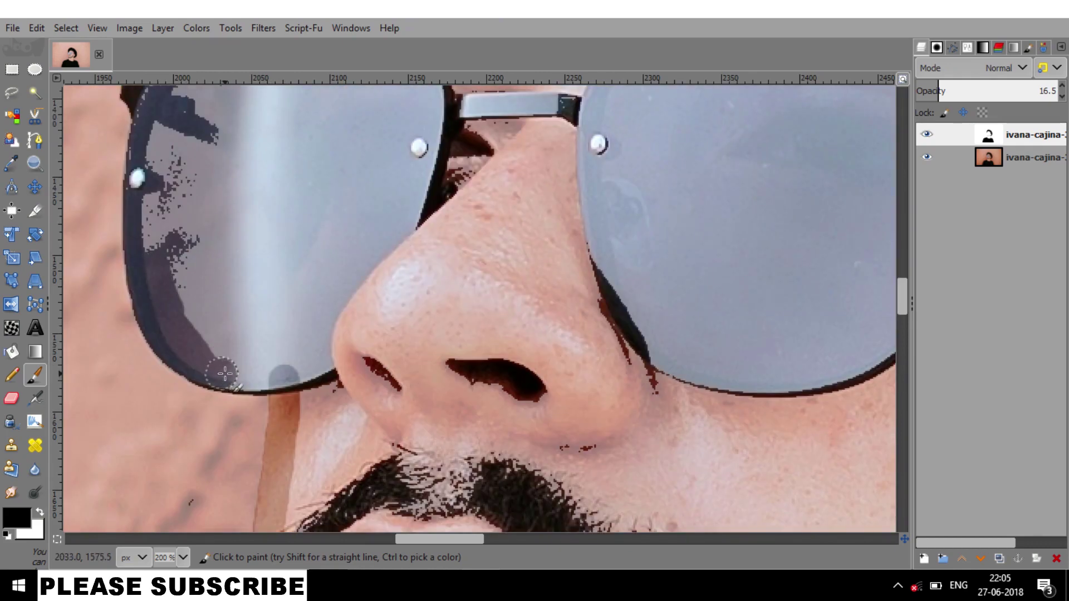
pyautogui.moveTo(225, 373); pyautogui.dragTo(294, 374)
pyautogui.scroll(5, 471, 360)
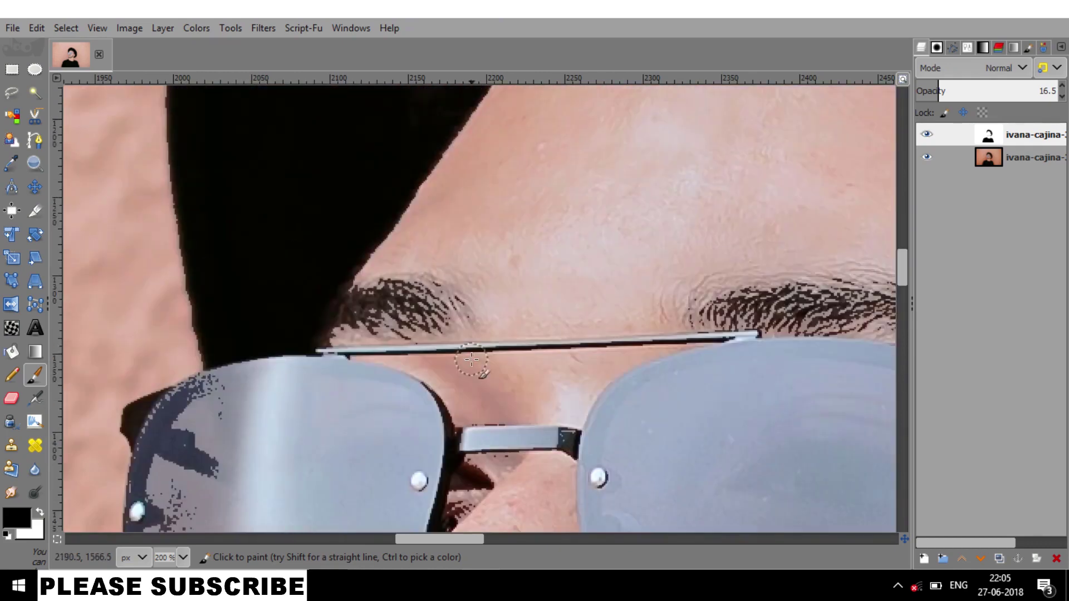
pyautogui.moveTo(173, 405); pyautogui.dragTo(251, 379)
pyautogui.scroll(-3, 251, 379)
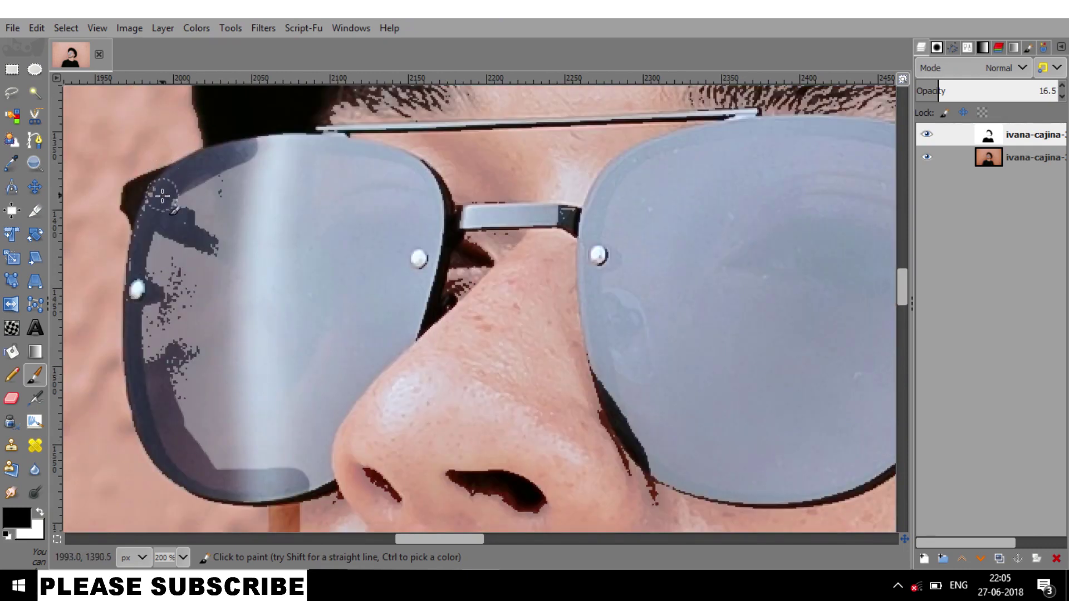
pyautogui.moveTo(161, 195)
pyautogui.mouseDown()
pyautogui.moveTo(148, 228)
pyautogui.moveTo(148, 294)
pyautogui.mouseUp()
# Trace the right edge of the neck in black, from the hat brim down to the shirt collar.
pyautogui.scroll(5, 408, 232)
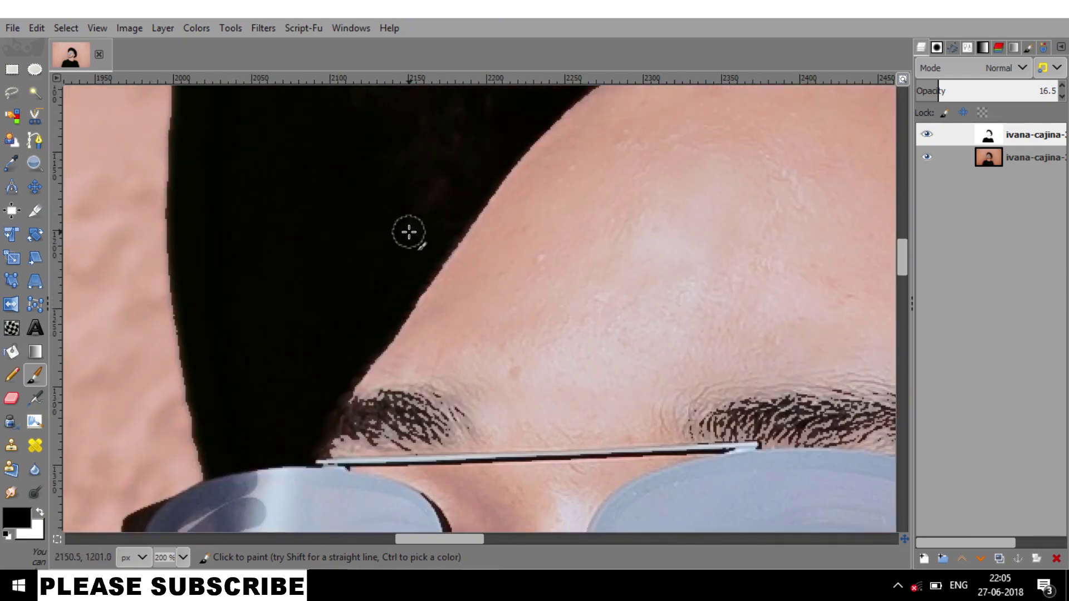
pyautogui.scroll(-15, 430, 219)
pyautogui.keyDown('ctrl'); pyautogui.scroll(-4, 629, 225); pyautogui.keyUp('ctrl')
pyautogui.scroll(-5, 629, 225)
pyautogui.keyDown('ctrl'); pyautogui.scroll(3, 625, 482); pyautogui.keyUp('ctrl')
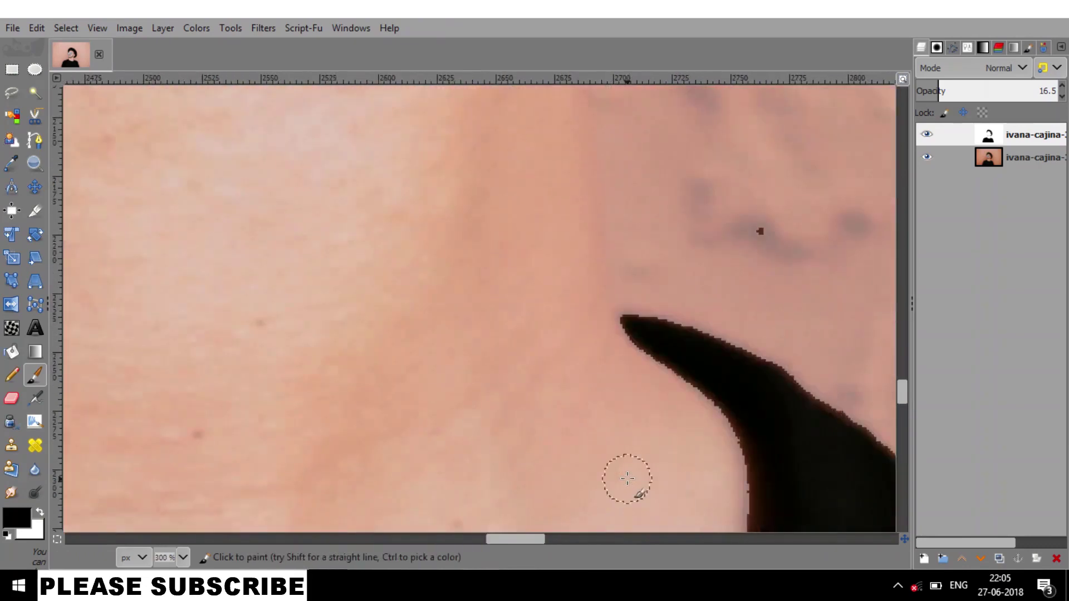
pyautogui.scroll(3, 583, 229)
pyautogui.scroll(-2, 584, 230)
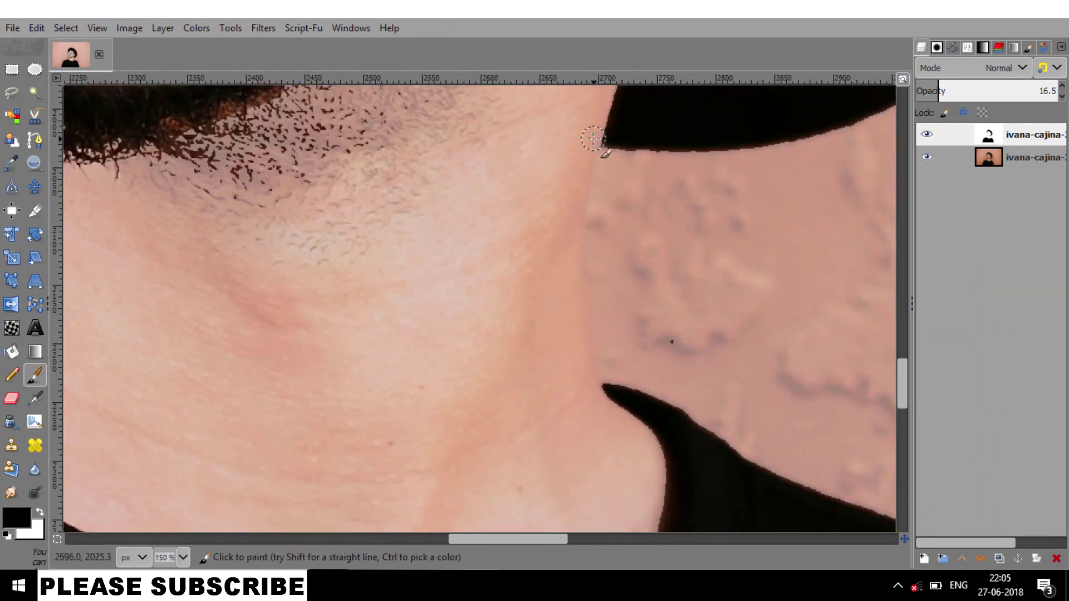
pyautogui.moveTo(593, 138)
pyautogui.mouseDown()
pyautogui.moveTo(574, 286)
pyautogui.moveTo(606, 420)
pyautogui.mouseUp()
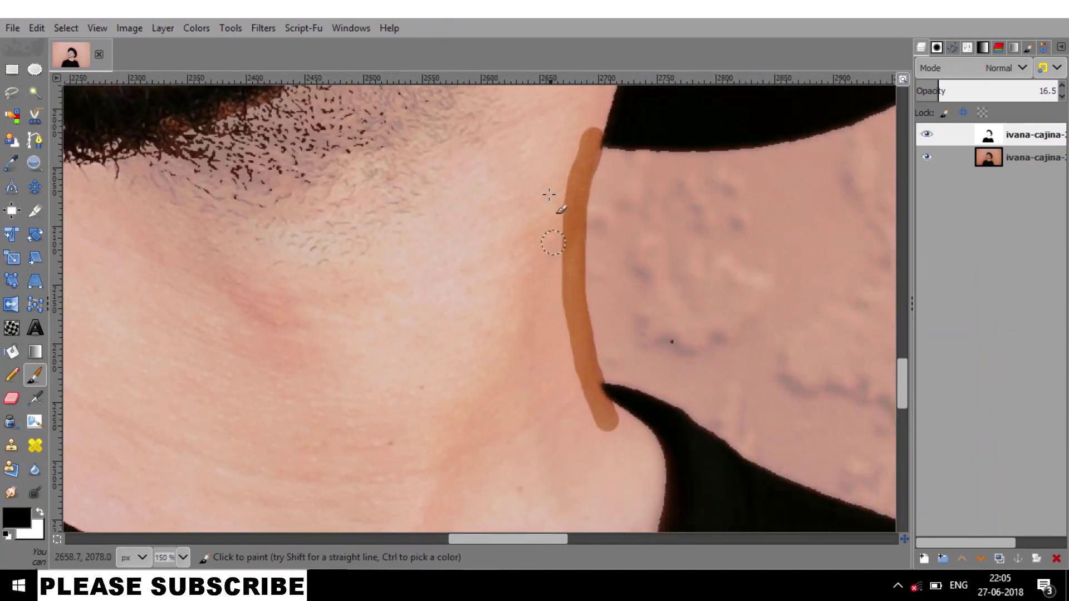
# Restore the black-and-white layer's opacity to 100 and undo the stray paint dot beside the hat.
pyautogui.keyDown('ctrl'); pyautogui.scroll(-2, 584, 305); pyautogui.keyUp('ctrl')
pyautogui.keyDown('ctrl'); pyautogui.scroll(-3, 626, 310); pyautogui.keyUp('ctrl')
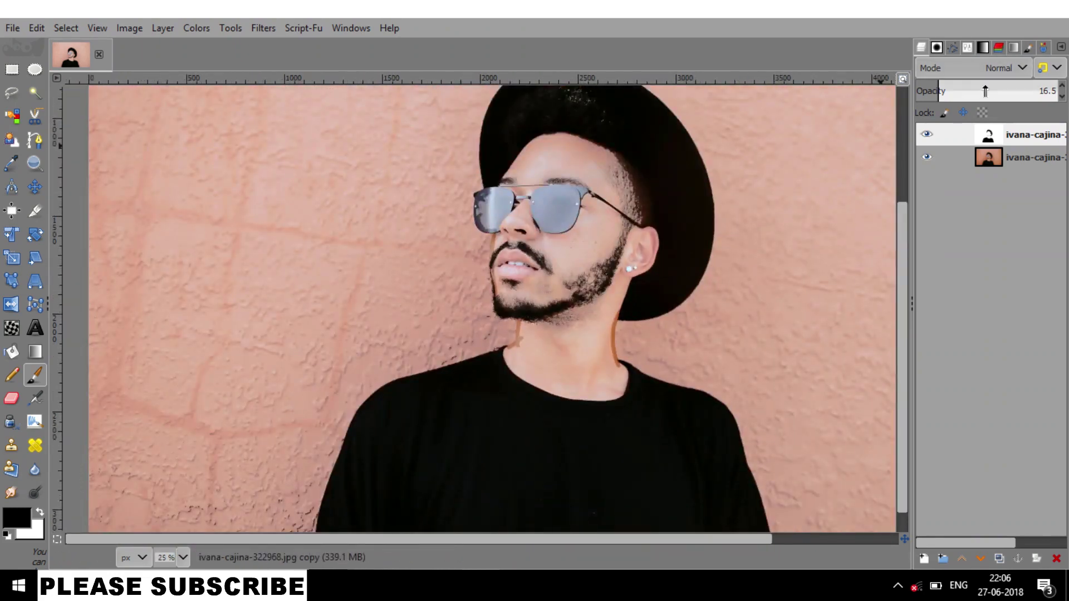
pyautogui.moveTo(985, 91); pyautogui.dragTo(1060, 90)
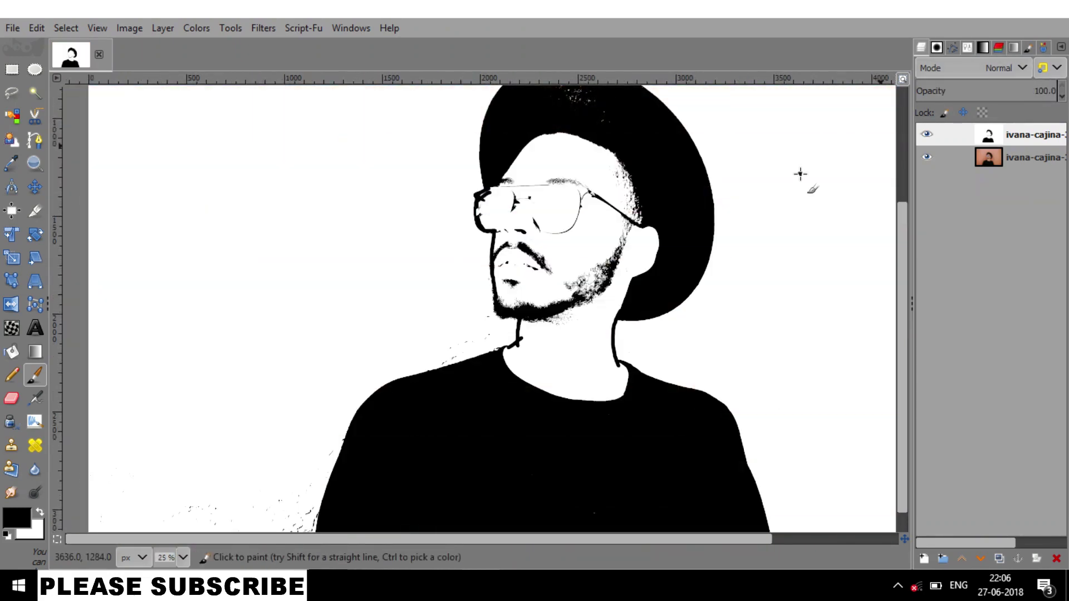
pyautogui.scroll(3, 635, 124)
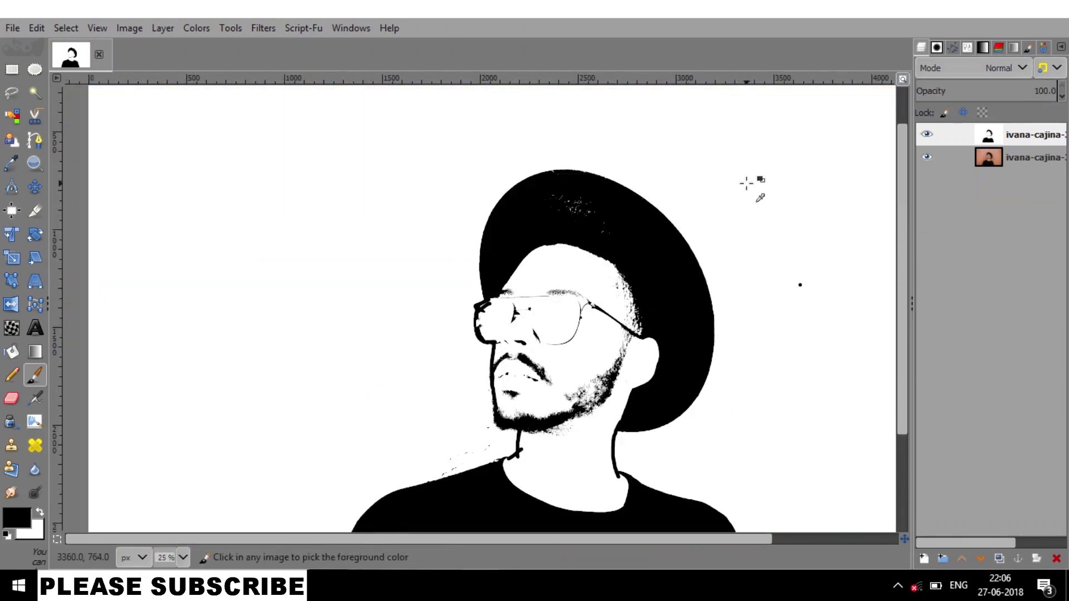
pyautogui.hotkey('ctrl', 'z')
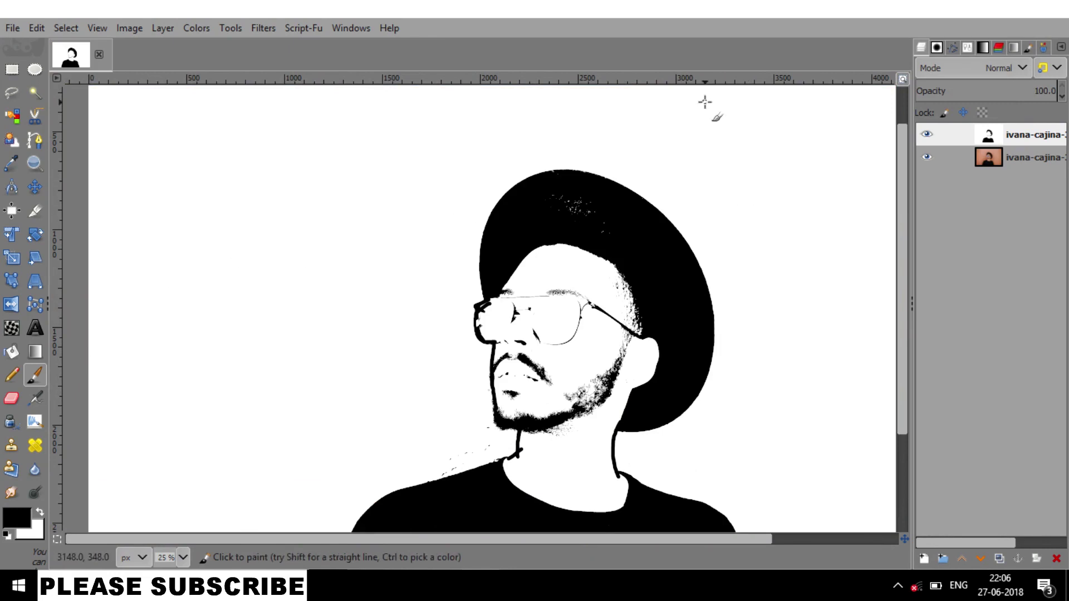
# Set the Paintbrush size to 384.44 and paint the speckled hat crown and the middle of the face solid black.
pyautogui.click(965, 46)
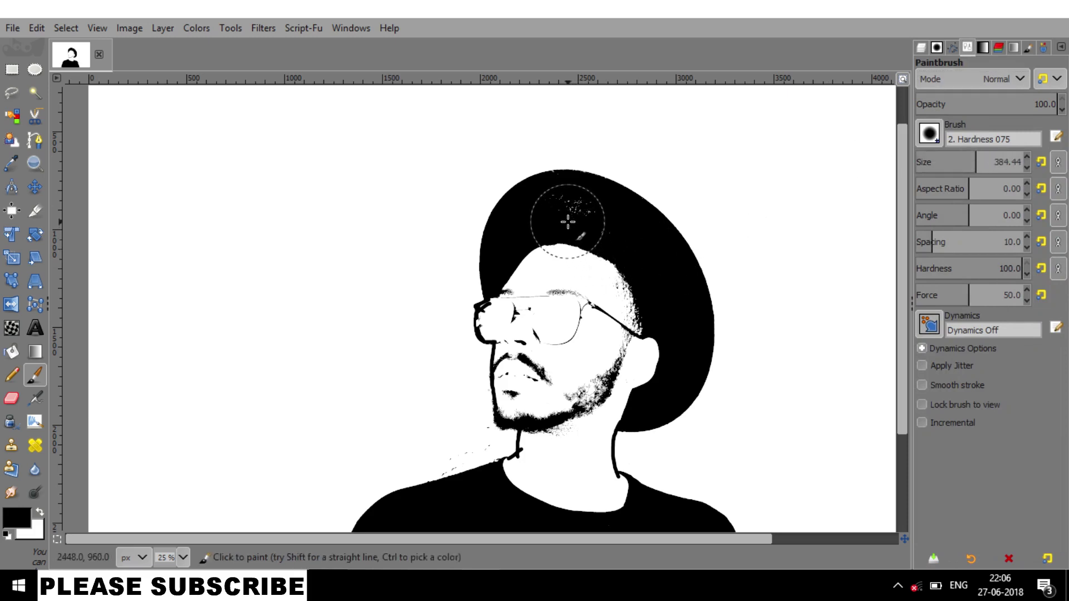
pyautogui.moveTo(568, 221)
pyautogui.mouseDown()
pyautogui.moveTo(615, 282)
pyautogui.moveTo(628, 374)
pyautogui.mouseUp()
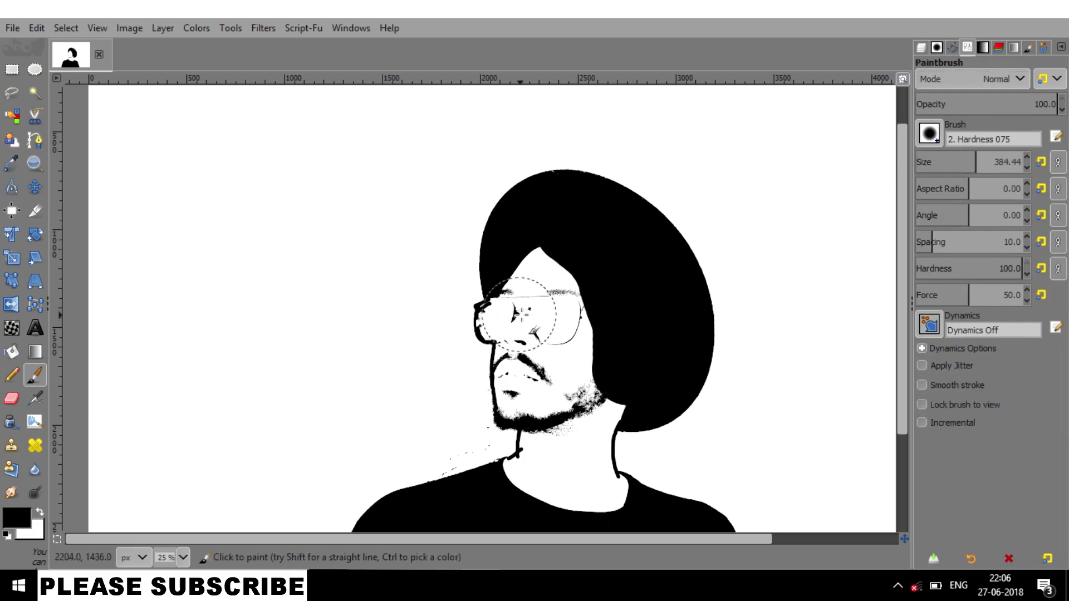
pyautogui.moveTo(512, 311)
pyautogui.mouseDown()
pyautogui.moveTo(562, 256)
pyautogui.moveTo(561, 434)
pyautogui.mouseUp()
# Fill the neck and shirt collar opening with black, up to the traced neck edges and the hat brim.
pyautogui.keyDown('ctrl'); pyautogui.scroll(4, 561, 434); pyautogui.keyUp('ctrl')
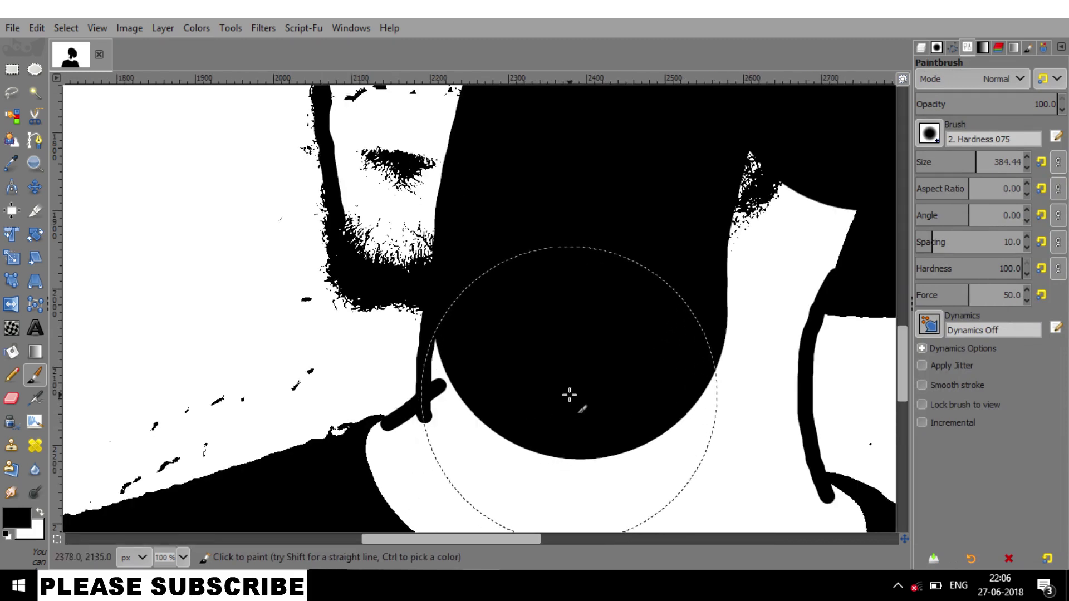
pyautogui.scroll(-3, 468, 437)
pyautogui.moveTo(573, 394)
pyautogui.mouseDown()
pyautogui.moveTo(404, 452)
pyautogui.moveTo(579, 425)
pyautogui.mouseUp()
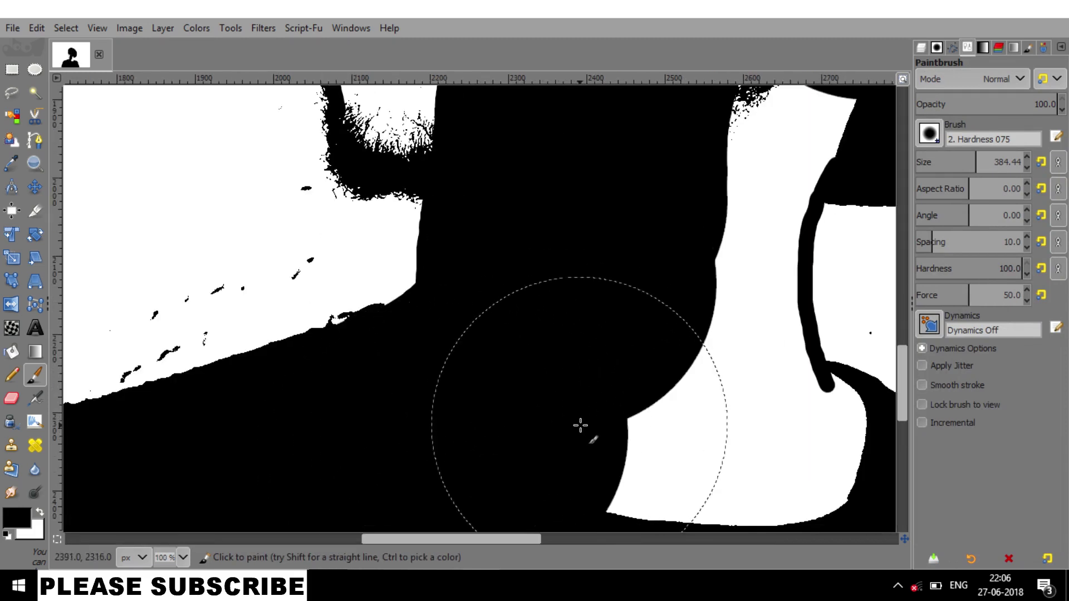
pyautogui.moveTo(754, 494); pyautogui.dragTo(630, 477)
pyautogui.keyDown('ctrl'); pyautogui.scroll(-4, 646, 457); pyautogui.keyUp('ctrl')
pyautogui.keyDown('ctrl'); pyautogui.scroll(3, 645, 457); pyautogui.keyUp('ctrl')
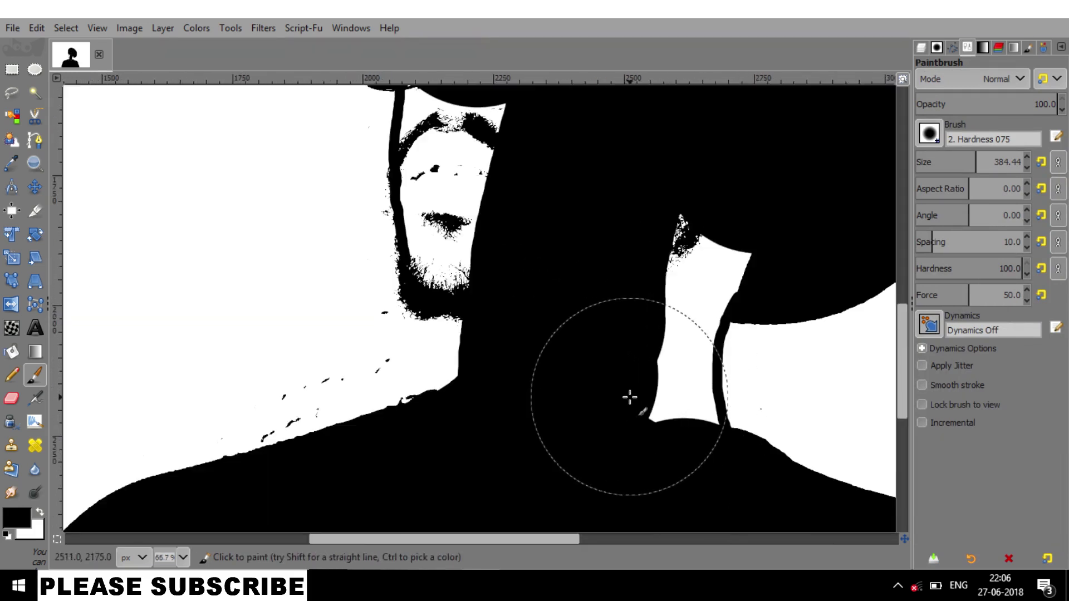
pyautogui.moveTo(627, 436)
pyautogui.mouseDown()
pyautogui.moveTo(621, 345)
pyautogui.moveTo(663, 242)
pyautogui.mouseUp()
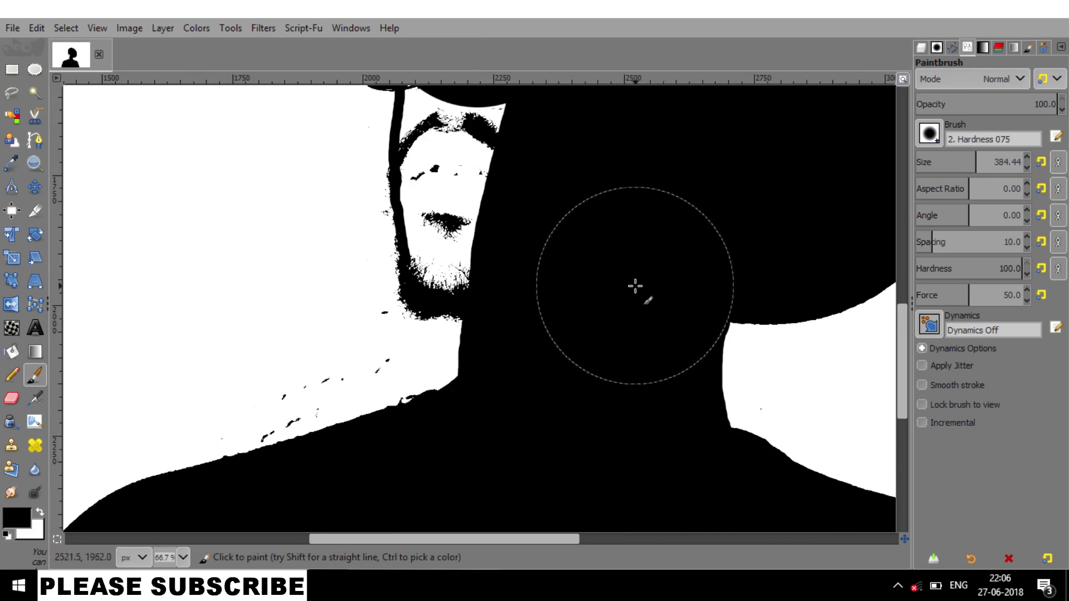
# Reduce the brush size to 113.92 and fill the remaining white areas of the chin, mouth and sunglasses with black.
pyautogui.moveTo(933, 161); pyautogui.dragTo(945, 163)
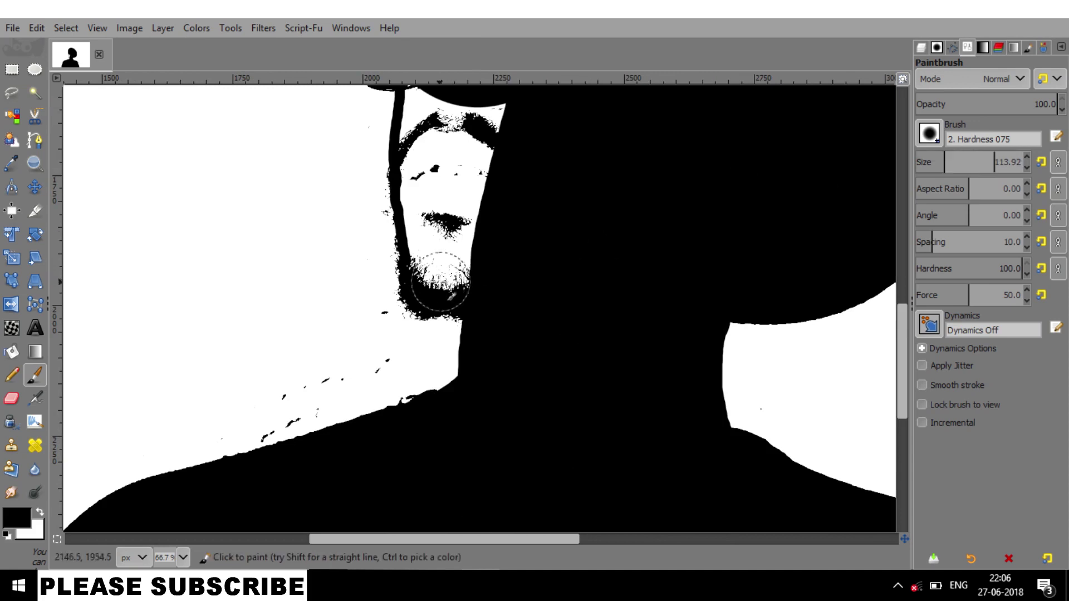
pyautogui.moveTo(445, 261); pyautogui.dragTo(430, 265)
pyautogui.scroll(3, 440, 270)
pyautogui.moveTo(427, 199)
pyautogui.mouseDown()
pyautogui.moveTo(426, 341)
pyautogui.moveTo(451, 349)
pyautogui.moveTo(462, 293)
pyautogui.moveTo(487, 296)
pyautogui.mouseUp()
pyautogui.scroll(5, 554, 269)
pyautogui.moveTo(387, 338)
pyautogui.mouseDown()
pyautogui.moveTo(368, 364)
pyautogui.moveTo(393, 400)
pyautogui.mouseUp()
pyautogui.scroll(3, 553, 339)
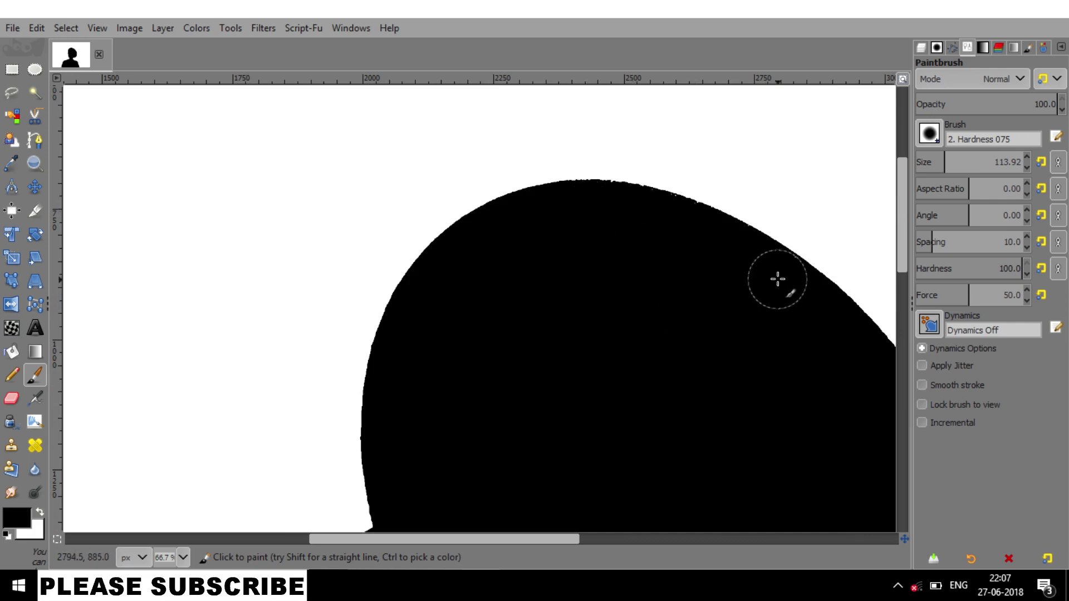
# Select the black silhouette with Fuzzy Select and invert the selection to target the background.
pyautogui.scroll(-3, 779, 280)
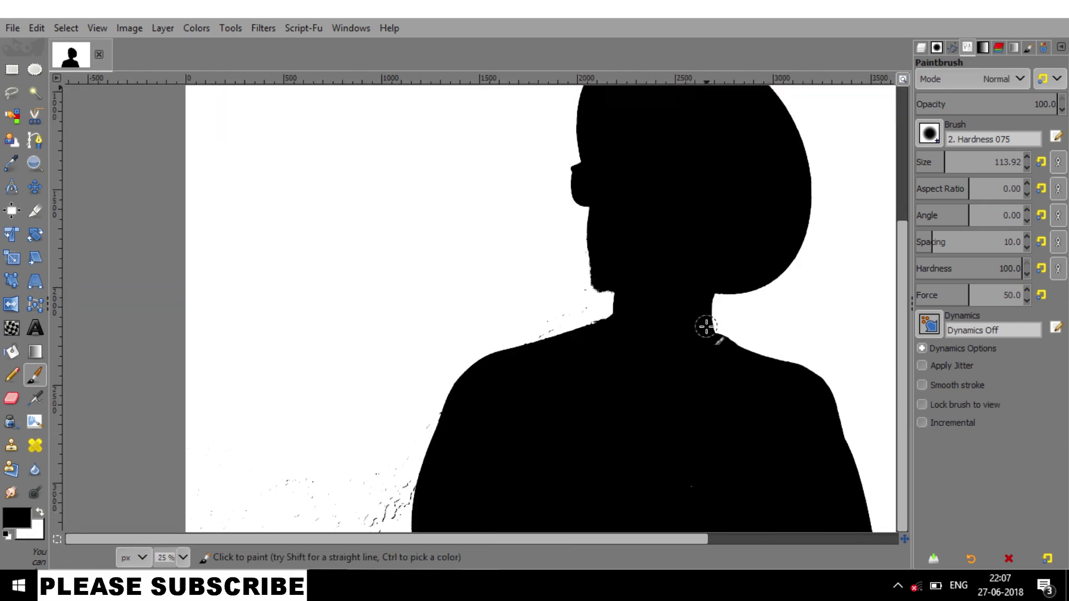
pyautogui.scroll(-4, 673, 352)
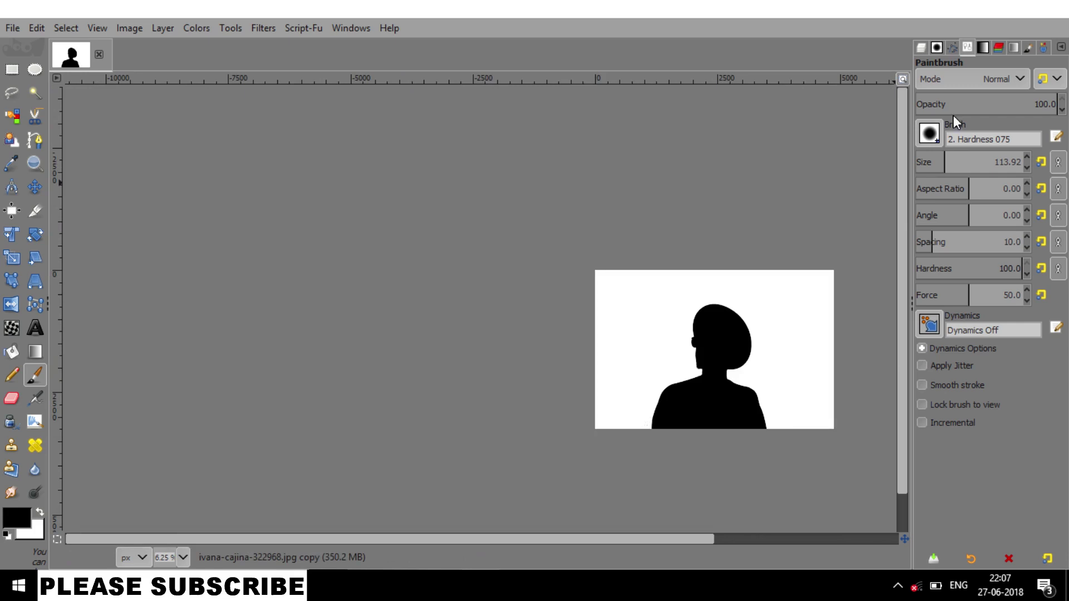
pyautogui.click(902, 80)
pyautogui.click(921, 47)
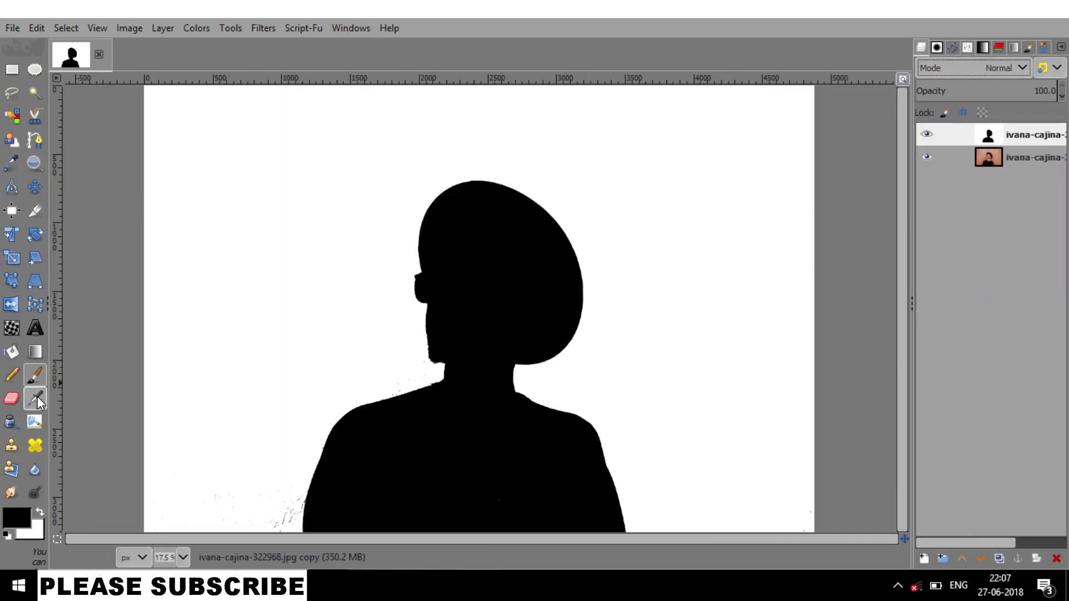
pyautogui.click(35, 93)
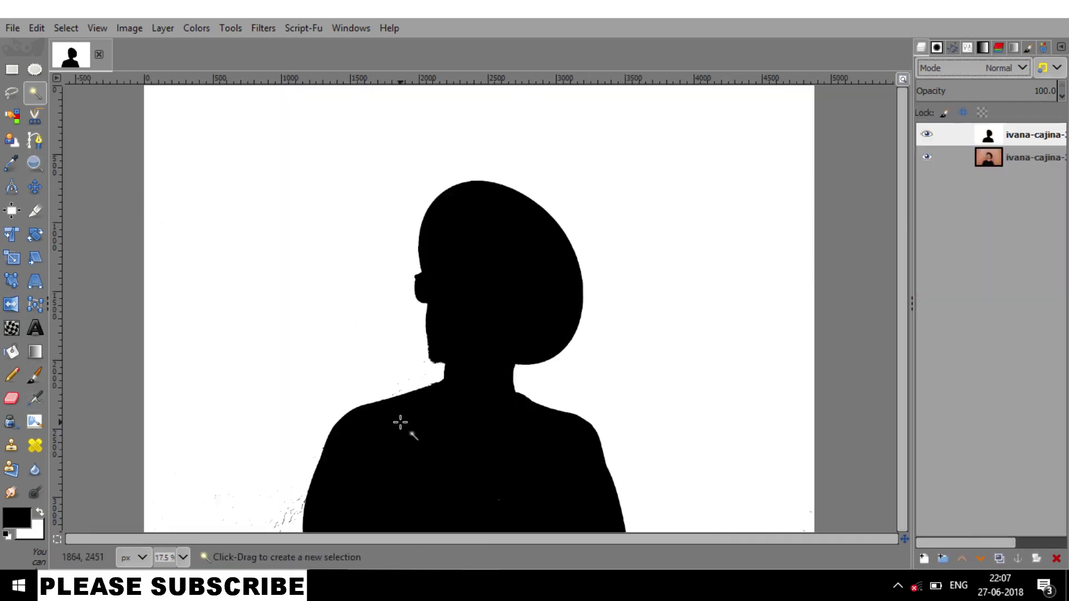
pyautogui.click(400, 422)
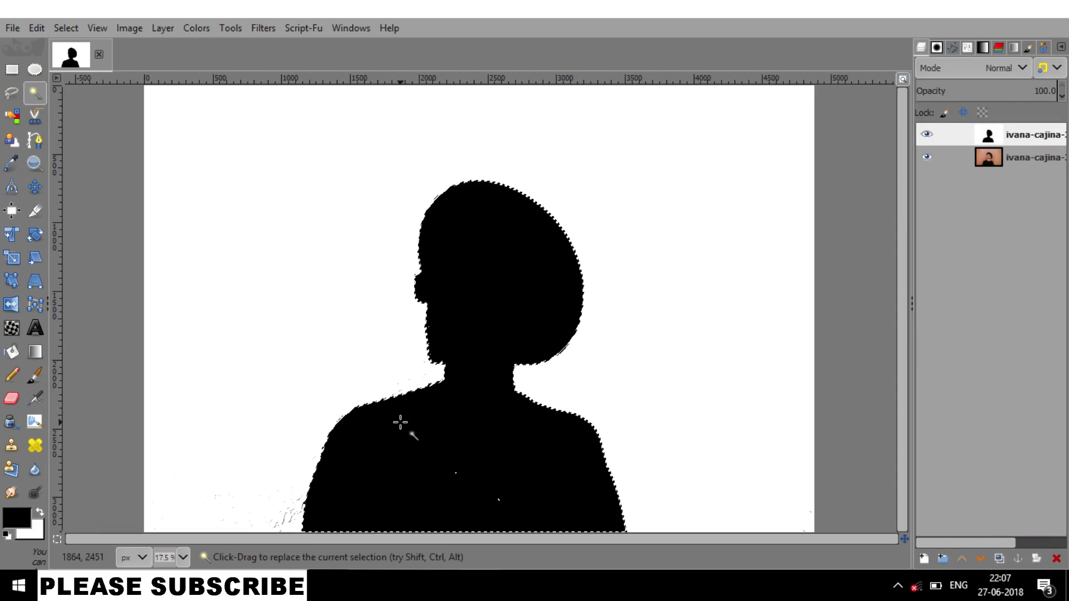
pyautogui.hotkey('ctrl', 'i')
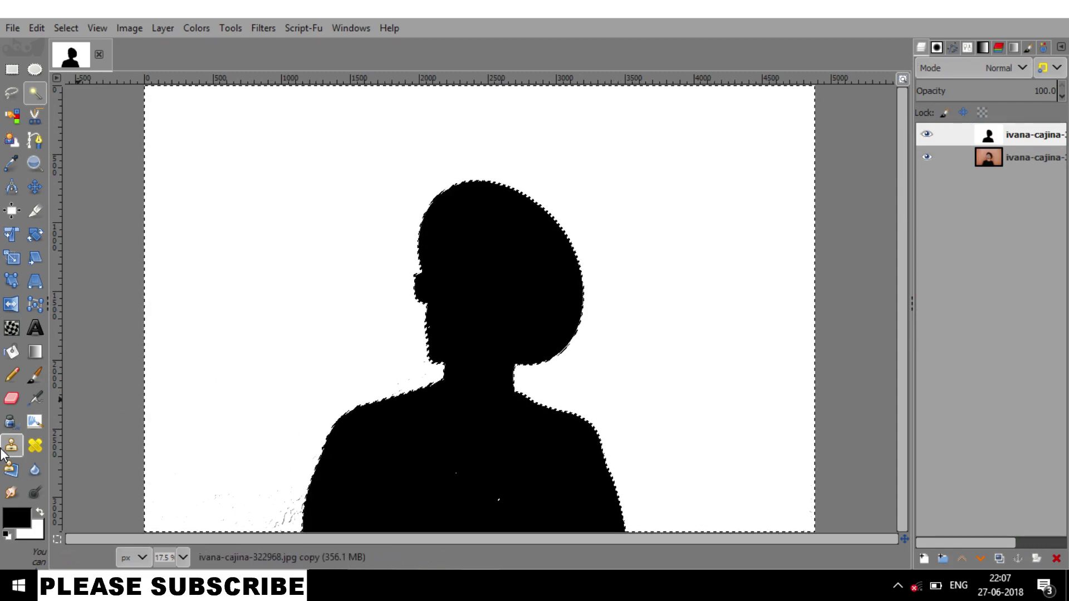
# Paint the black background specks around the shoulders white, enlarging the brush to 462.66, and clear the selection.
pyautogui.click(39, 512)
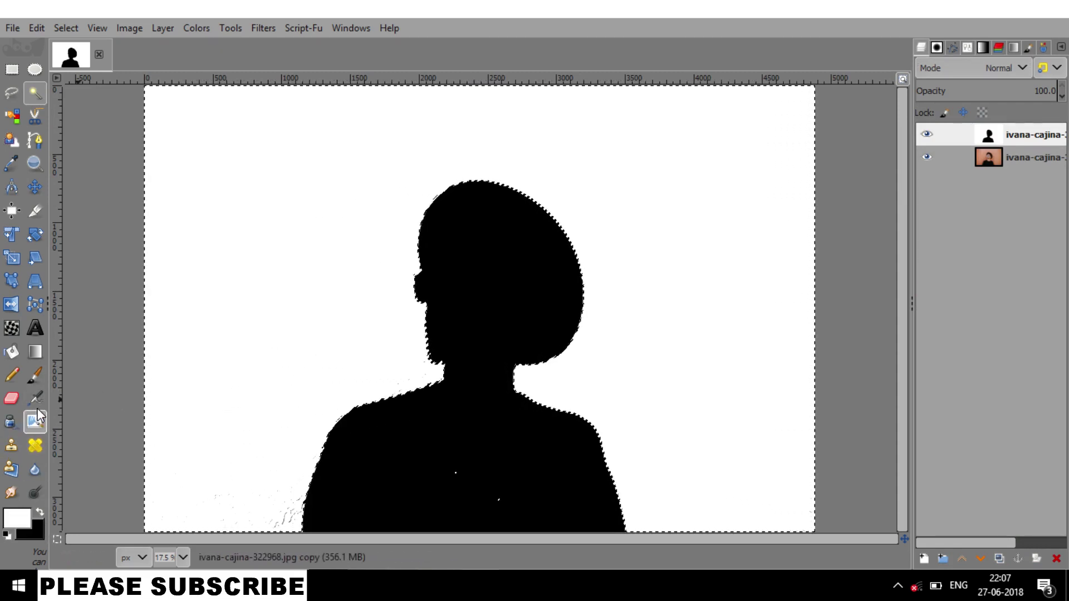
pyautogui.click(35, 375)
pyautogui.moveTo(274, 496)
pyautogui.mouseDown()
pyautogui.moveTo(292, 480)
pyautogui.moveTo(301, 515)
pyautogui.mouseUp()
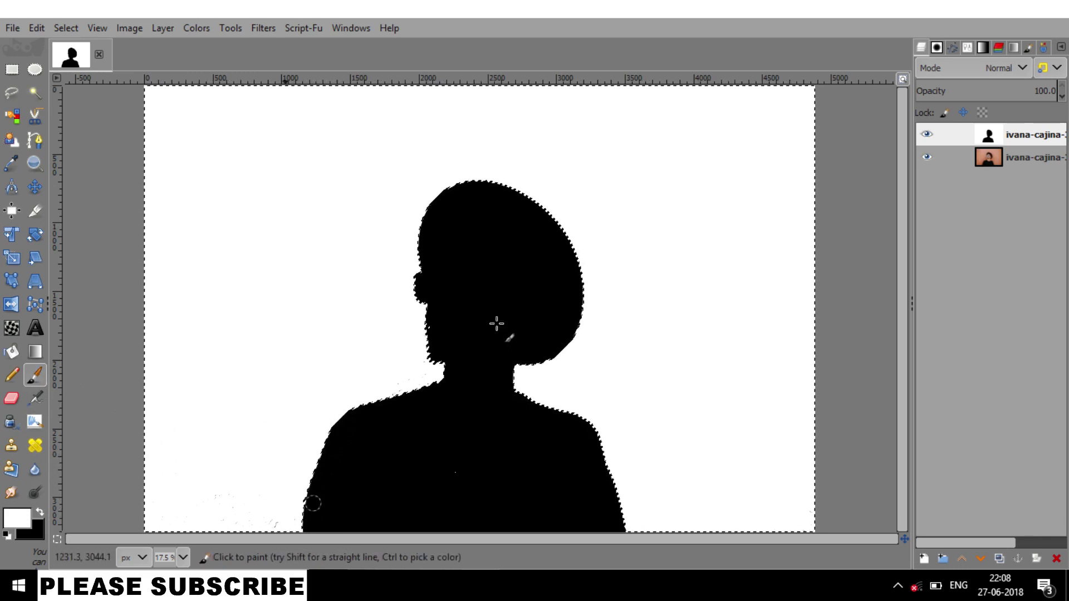
pyautogui.click(967, 47)
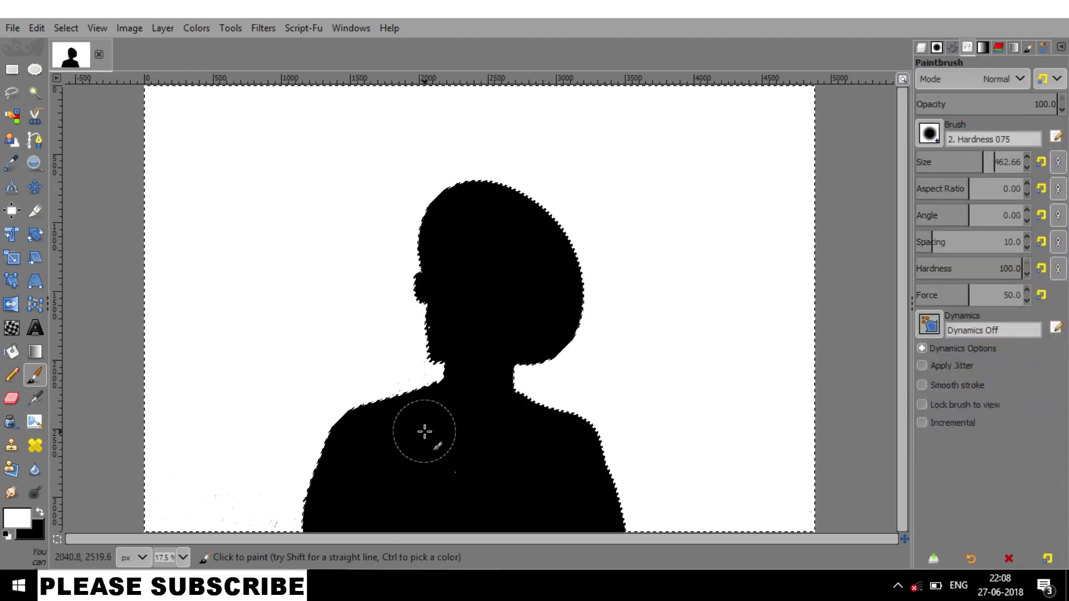
pyautogui.scroll(5, 451, 383)
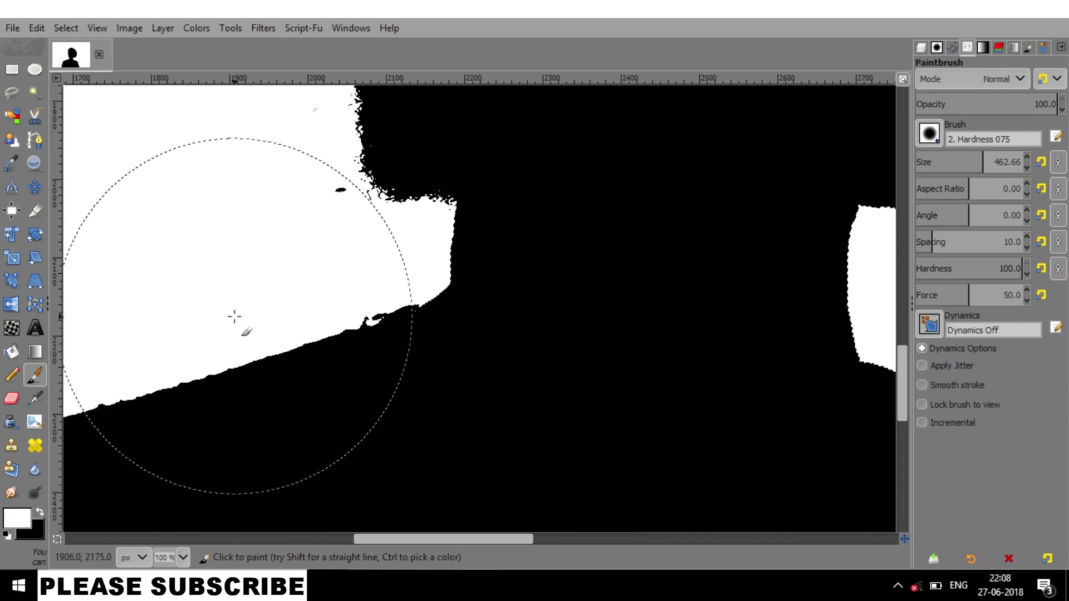
pyautogui.scroll(4, 165, 363)
pyautogui.scroll(-4, 163, 363)
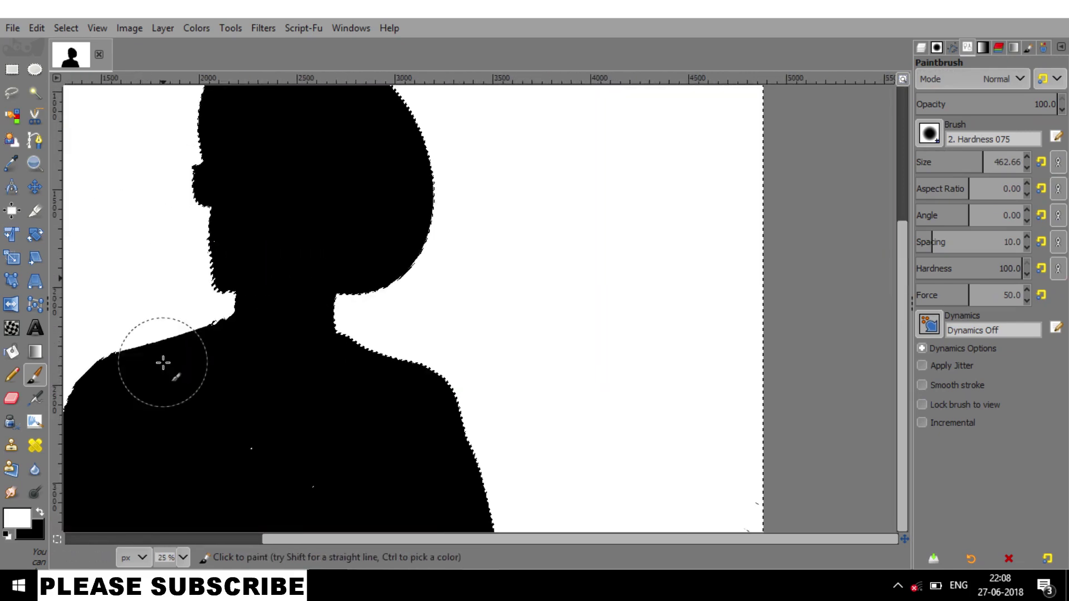
pyautogui.scroll(-3, 377, 416)
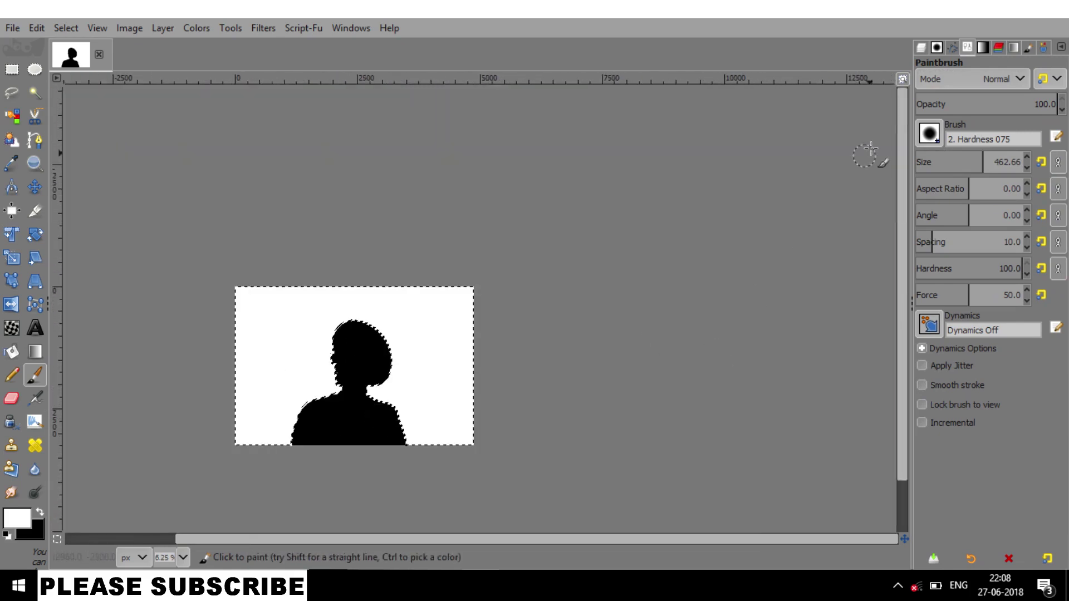
pyautogui.click(901, 80)
pyautogui.hotkey('ctrl', 'shift', 'a')
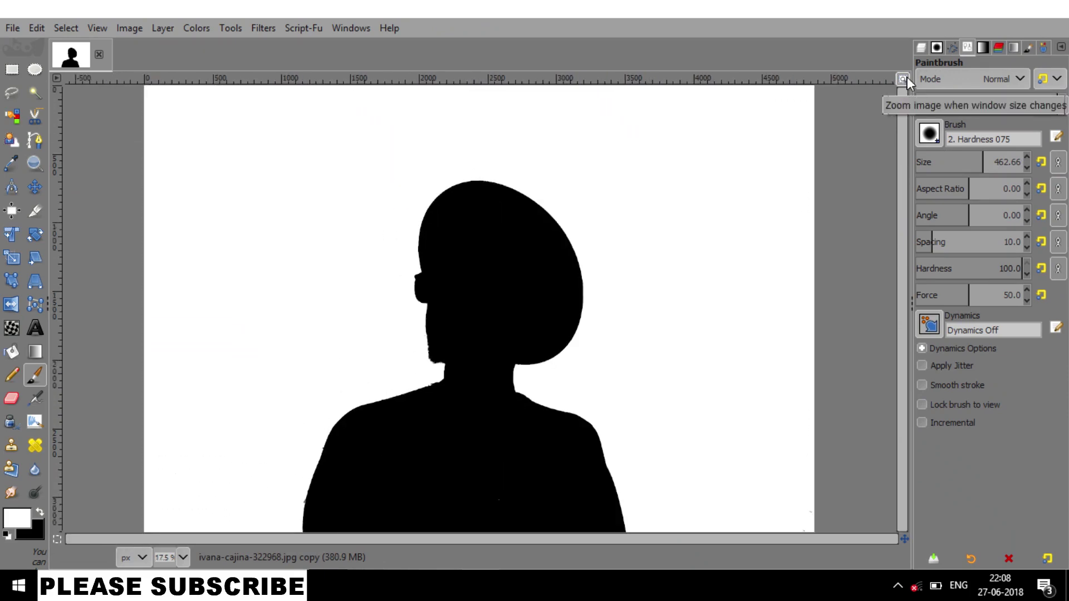
# Invert the silhouette layer's colours and paint the leftover white specks near the lower corners of the background black.
pyautogui.click(923, 47)
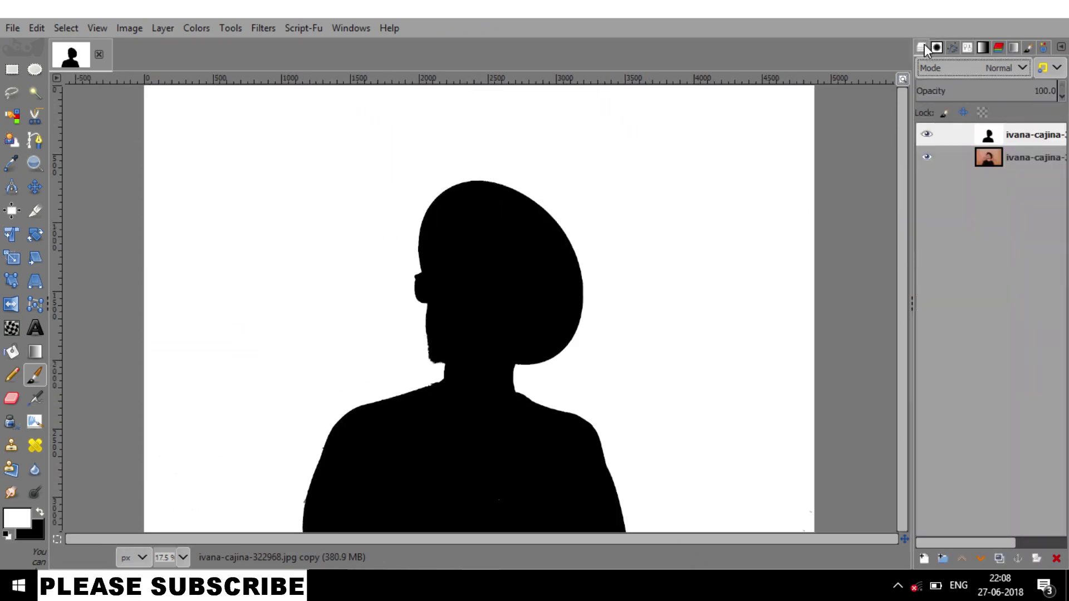
pyautogui.click(202, 23)
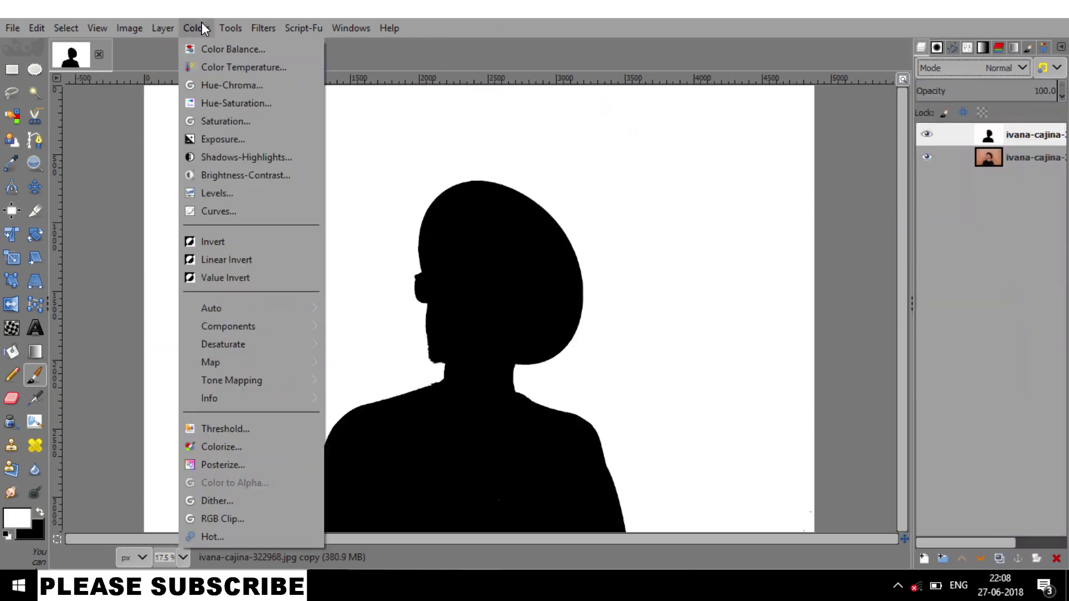
pyautogui.click(206, 237)
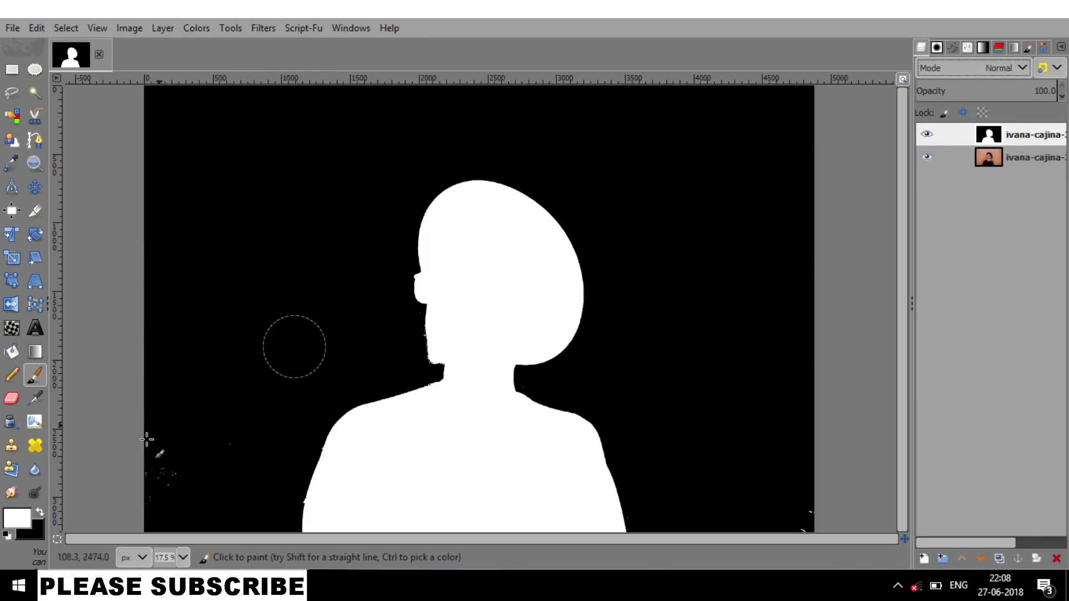
pyautogui.click(42, 510)
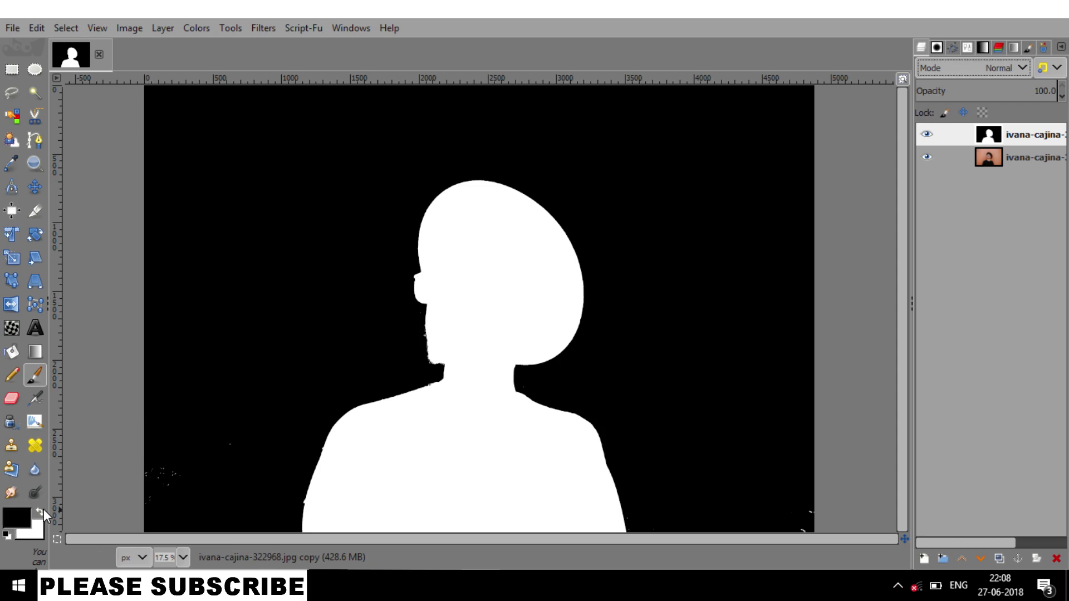
pyautogui.click(162, 487)
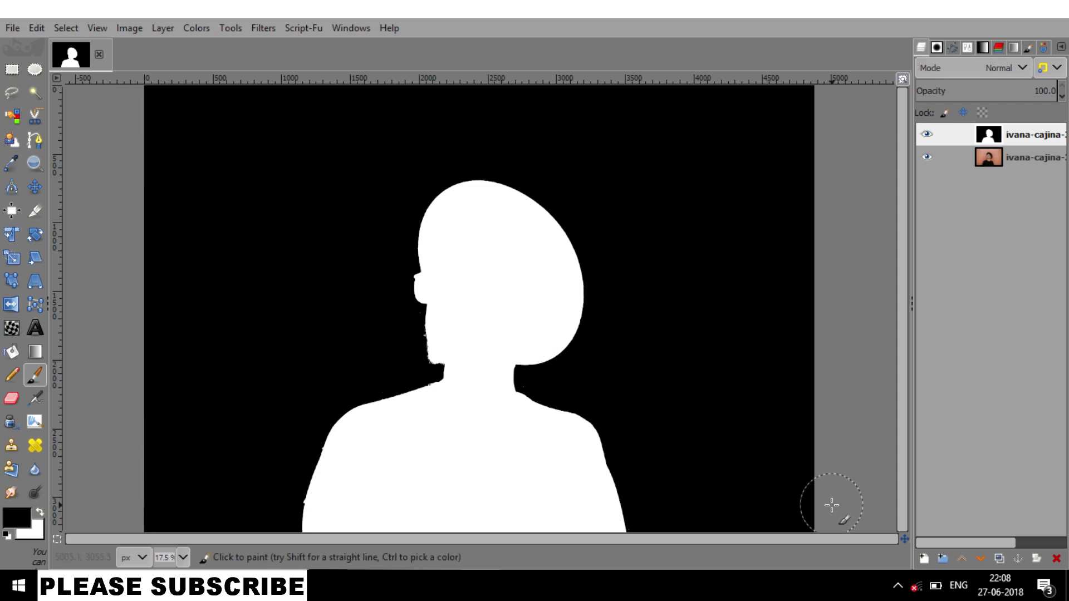
# Copy the inverted silhouette layer to the clipboard and hide that layer.
pyautogui.press('m')
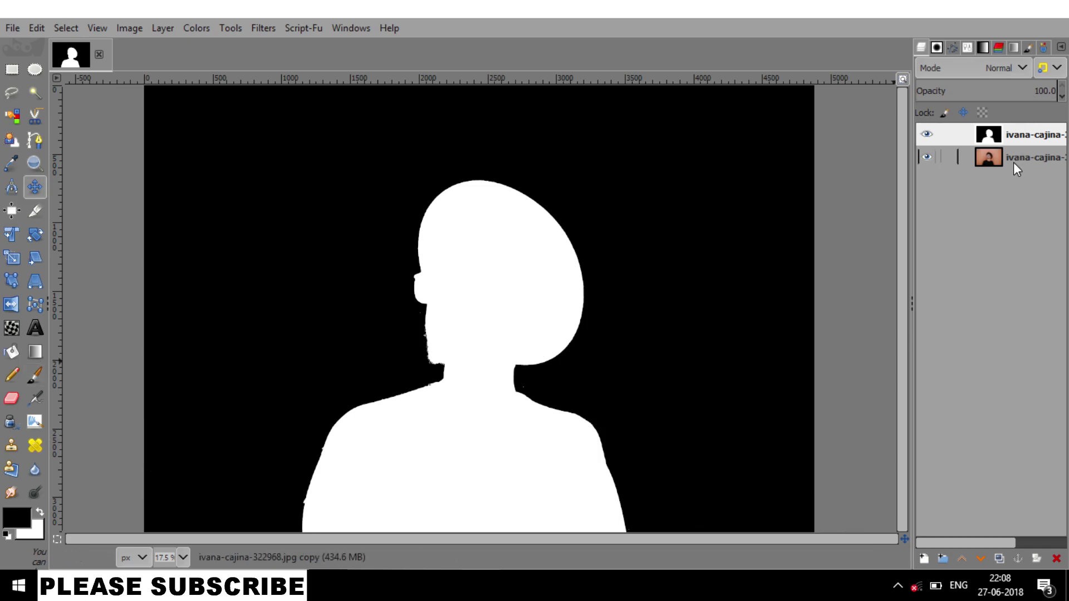
pyautogui.click(1017, 136)
pyautogui.hotkey('ctrl', 'c')
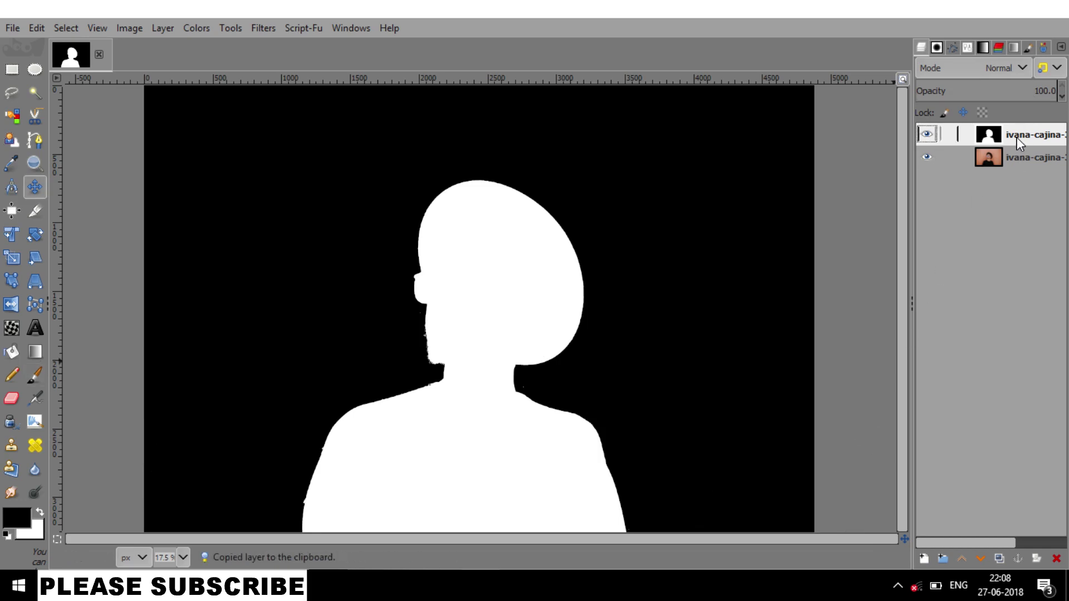
pyautogui.click(927, 137)
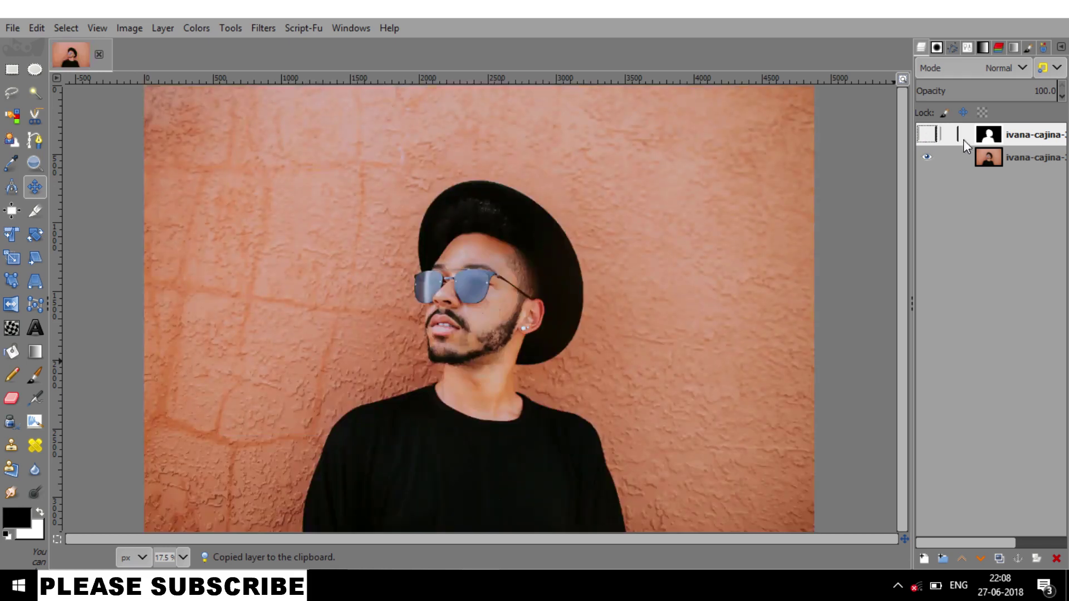
# Add a White (full opacity) layer mask to the original photo layer, then paste and anchor the copied silhouette into the mask.
pyautogui.click(1003, 163)
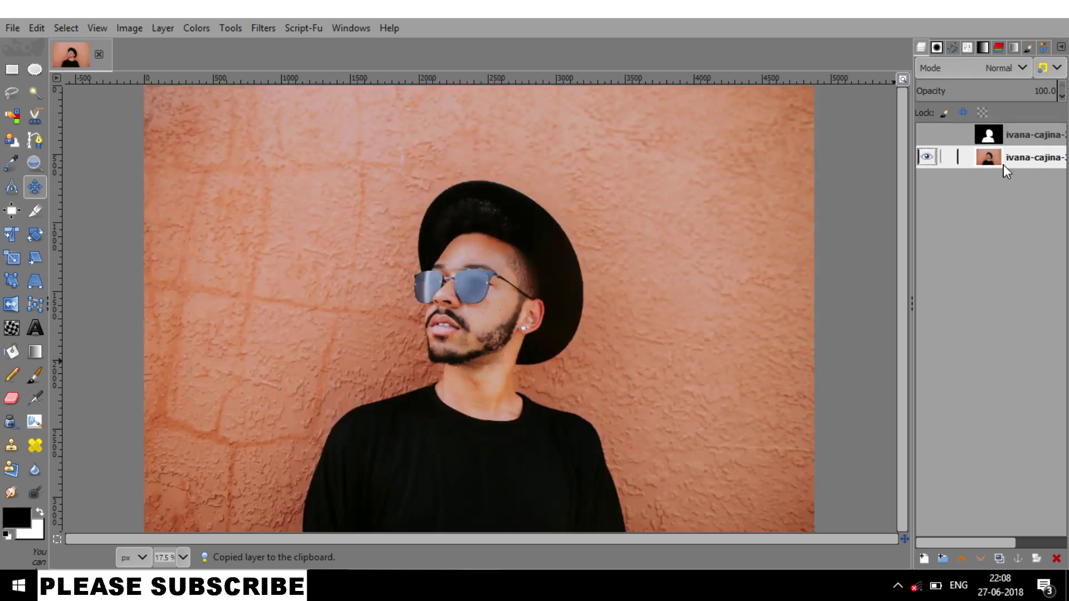
pyautogui.click(1033, 560)
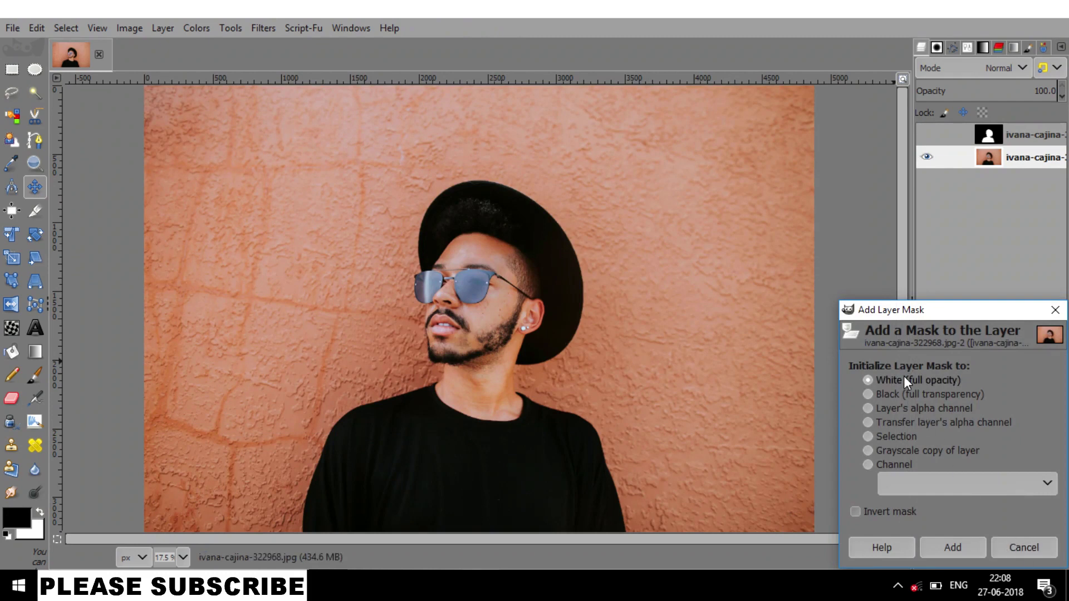
pyautogui.click(973, 546)
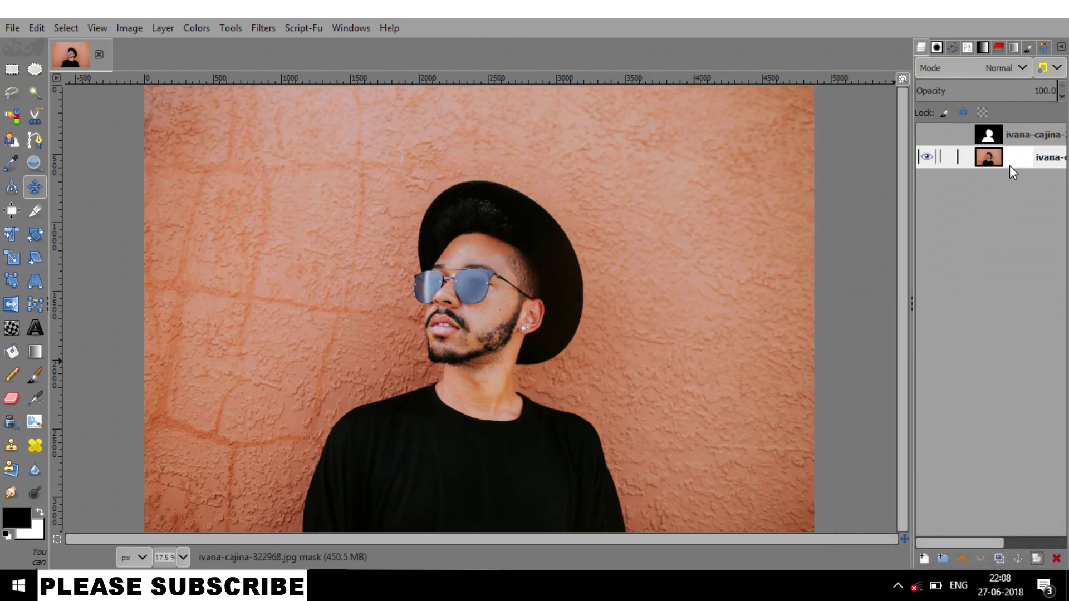
pyautogui.hotkey('ctrl', 'v')
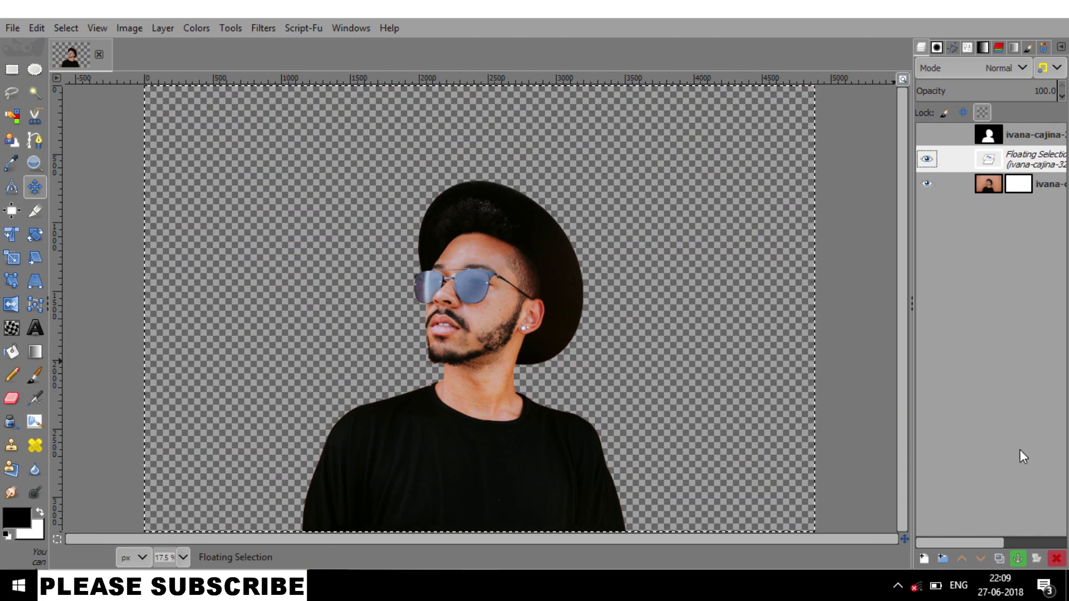
pyautogui.click(1018, 562)
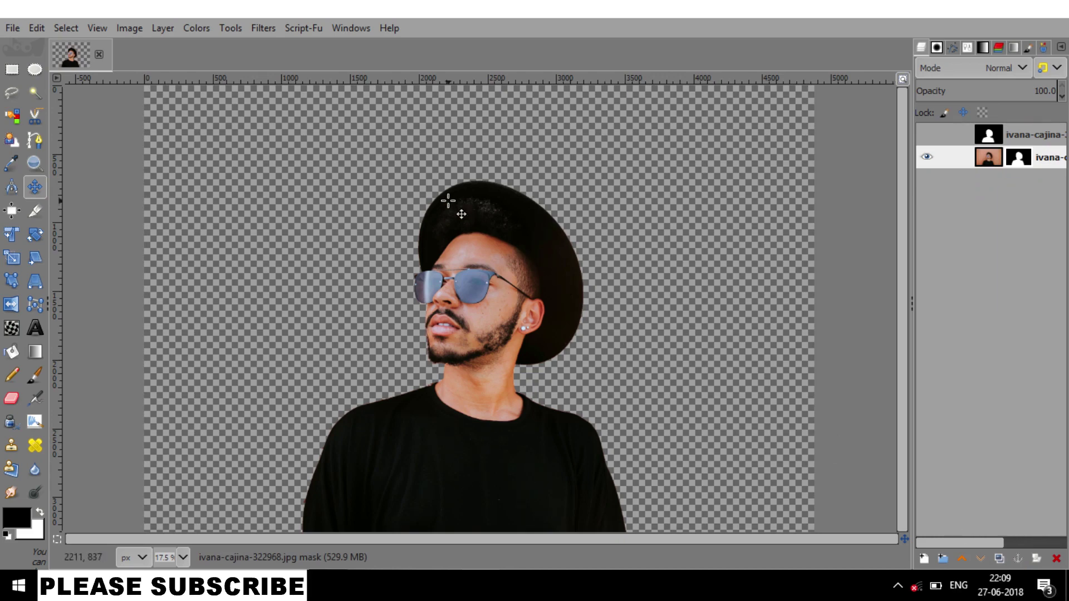
# Inspect the cutout's edges around the beard, neck and shirt against the transparent background.
pyautogui.scroll(1, 473, 191)
pyautogui.scroll(5, 473, 191)
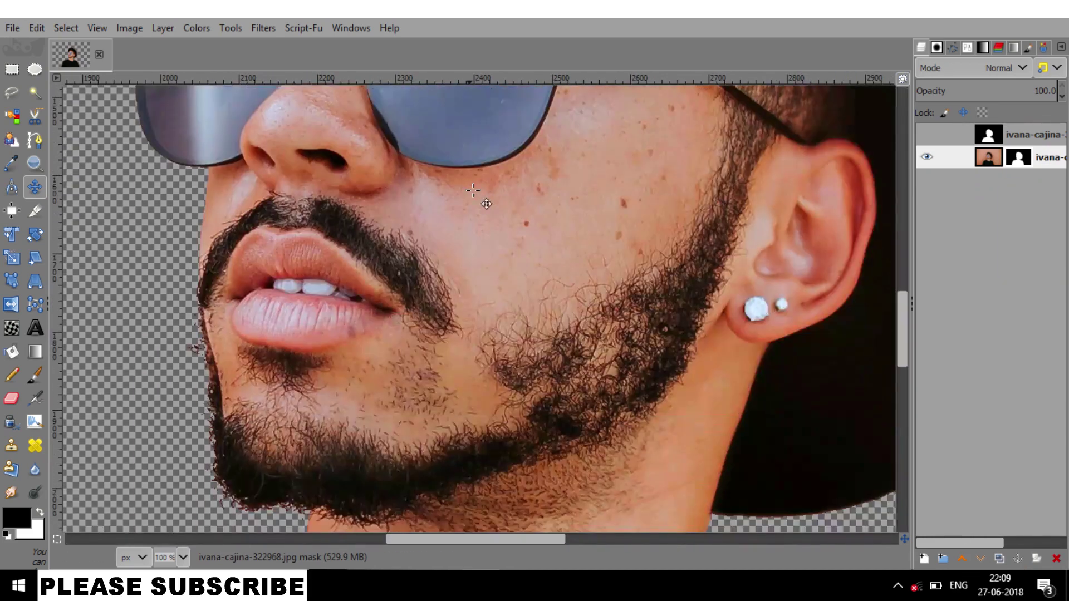
pyautogui.scroll(-10, 473, 191)
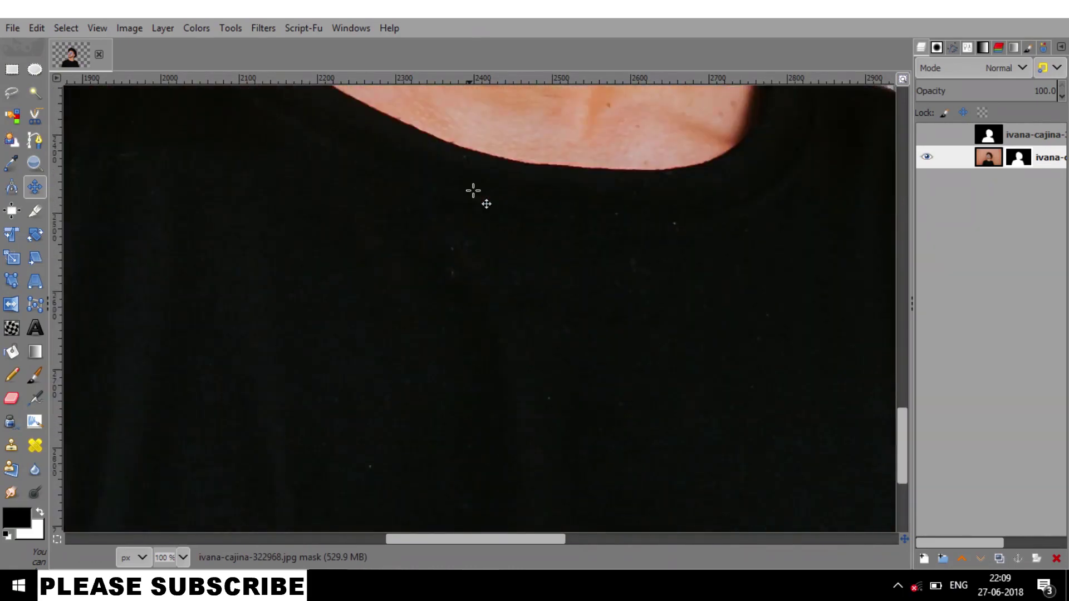
pyautogui.scroll(-3, 473, 191)
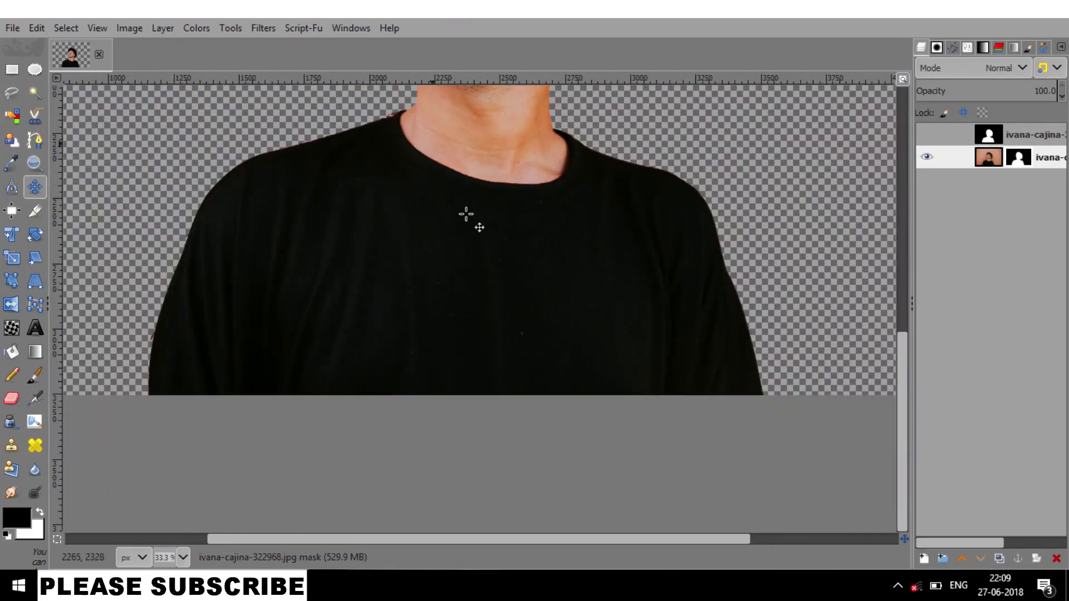
pyautogui.scroll(-3, 472, 229)
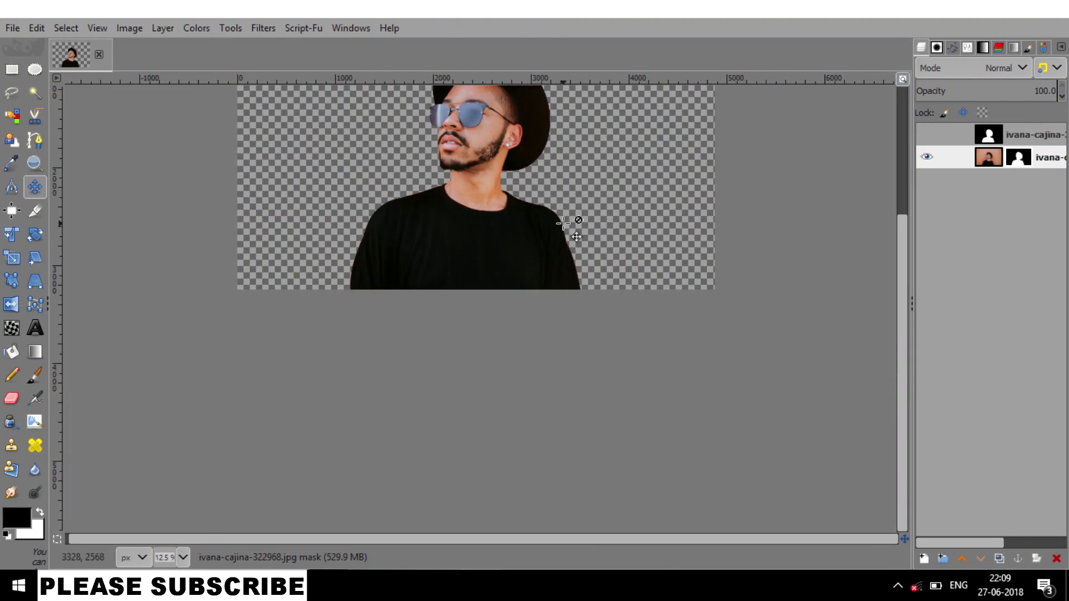
pyautogui.scroll(3, 572, 219)
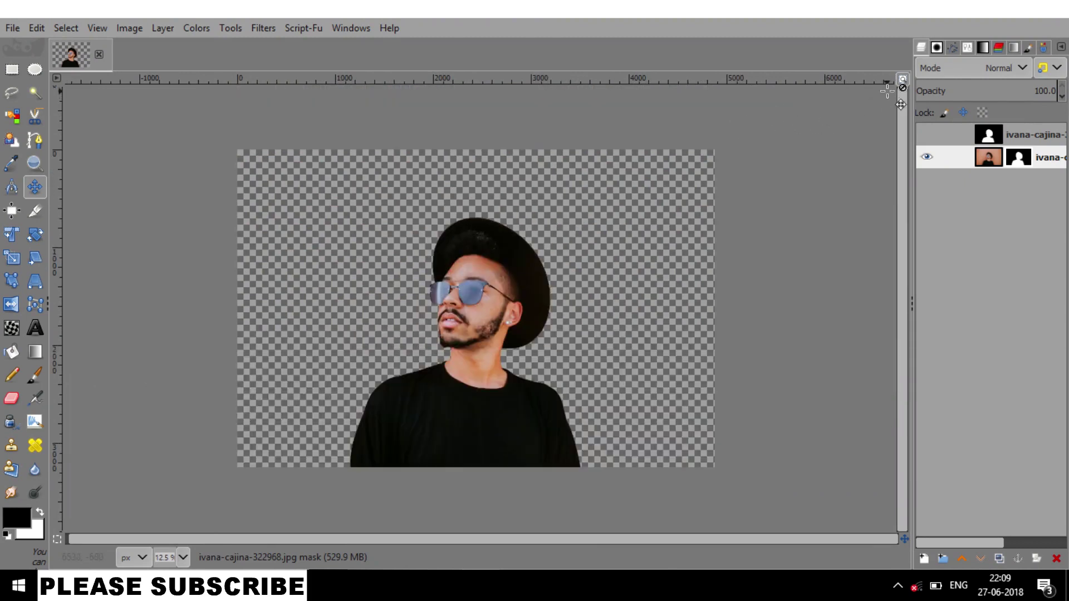
pyautogui.click(903, 83)
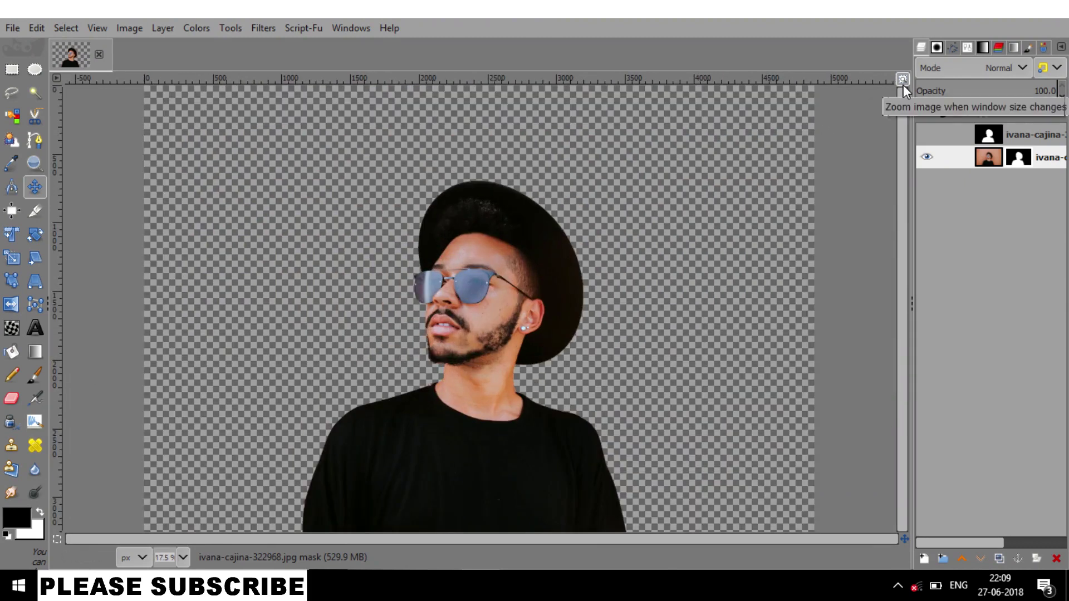